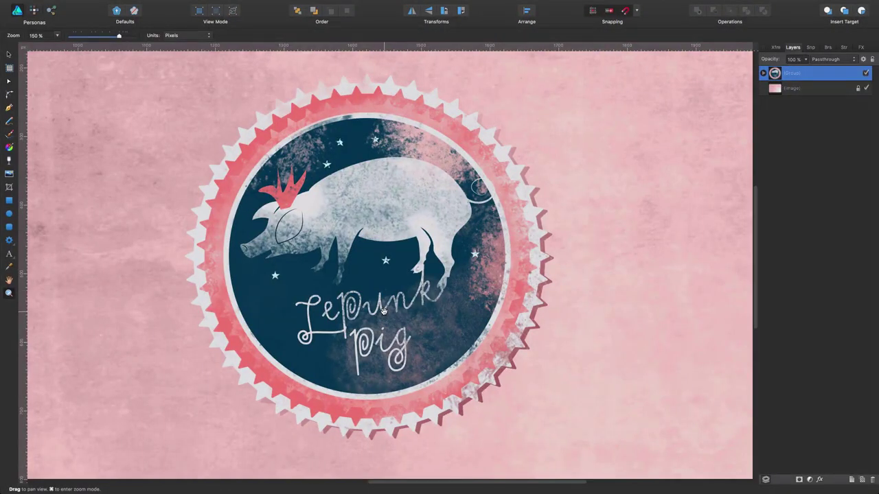
Zoom to 100% and pan so the sample pig badge sits on the right
key(super+1)
drag(262, 258, 463, 215)
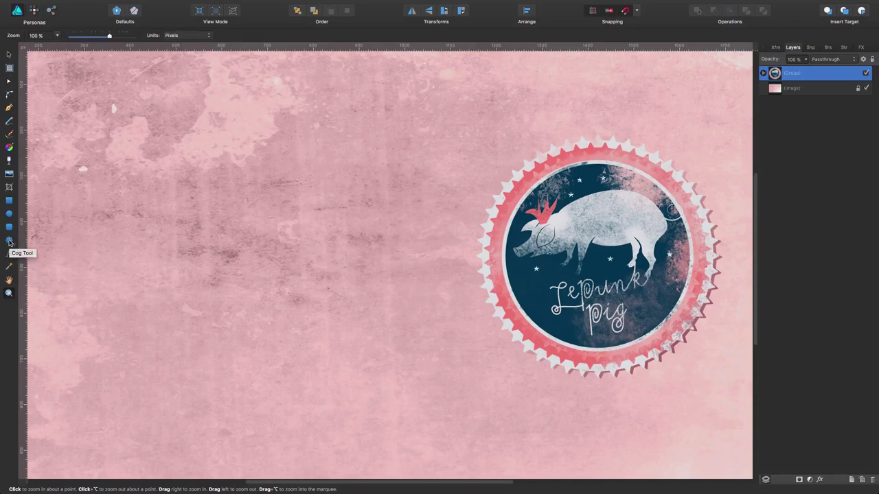
Draw a pink cog left of the badge with 0% tooth size and 18 teeth, then nudge it into place
click(9, 241)
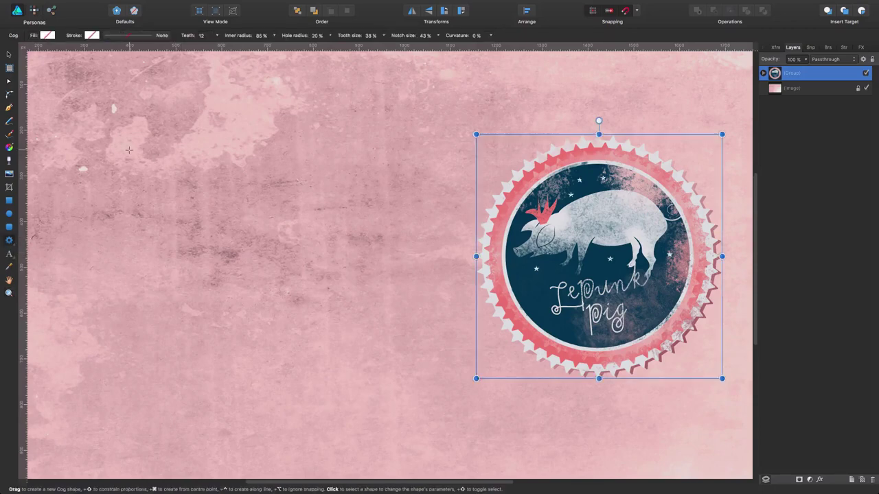
mouse_move(128, 150)
mouse_down()
mouse_move(385, 351)
mouse_move(443, 378)
mouse_up()
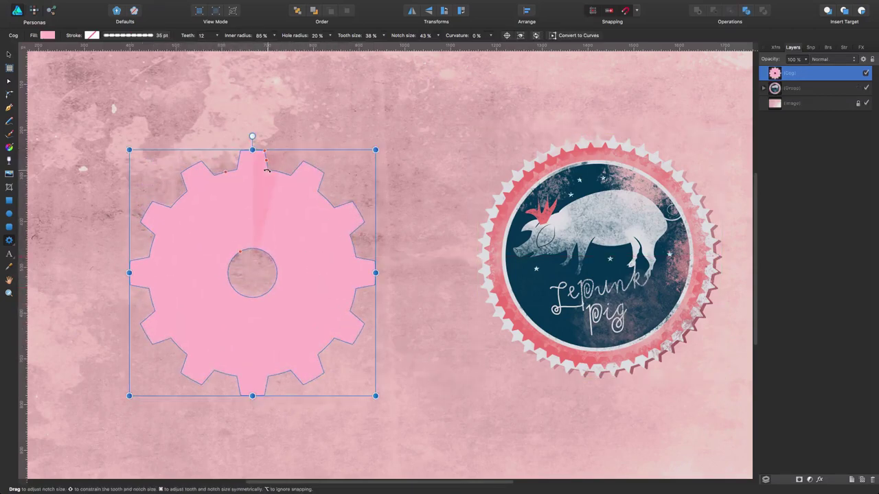
mouse_move(267, 153)
mouse_down()
mouse_move(252, 151)
mouse_move(264, 165)
mouse_move(258, 161)
mouse_up()
click(217, 35)
drag(217, 47, 228, 48)
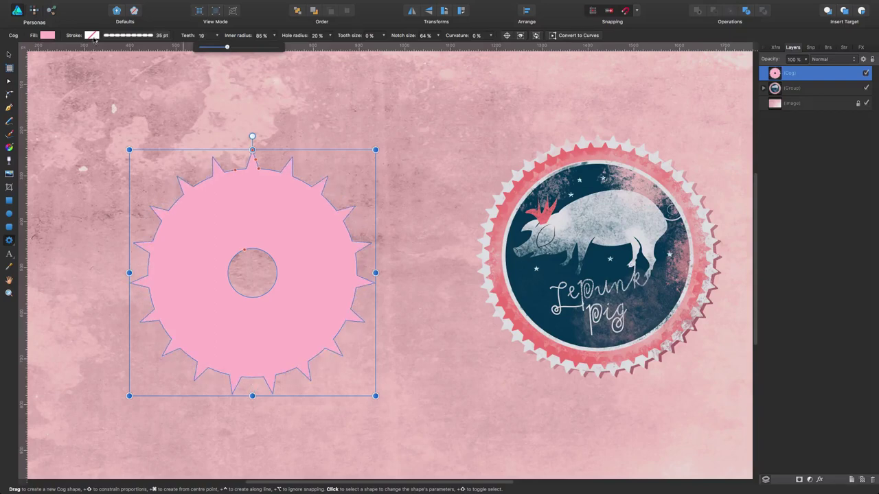
click(9, 55)
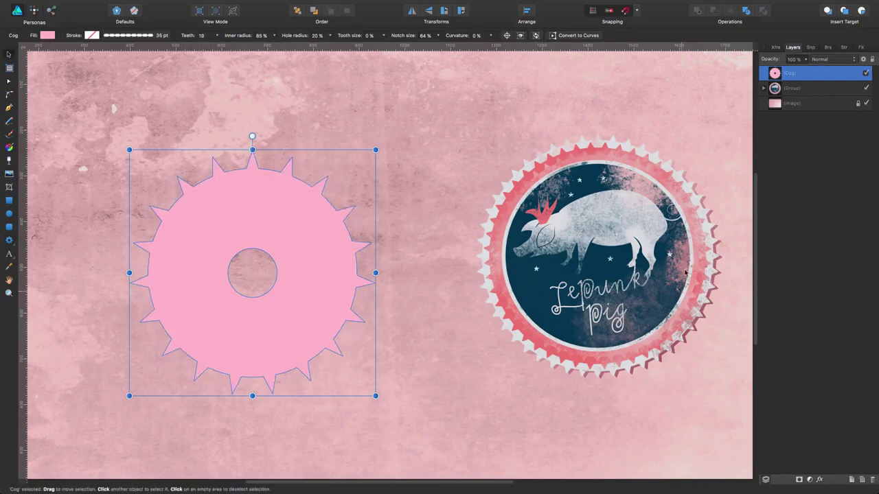
drag(315, 260, 311, 244)
Duplicate the cog, shrink it, fill it light pink, and move and rotate it slightly
key(super+j)
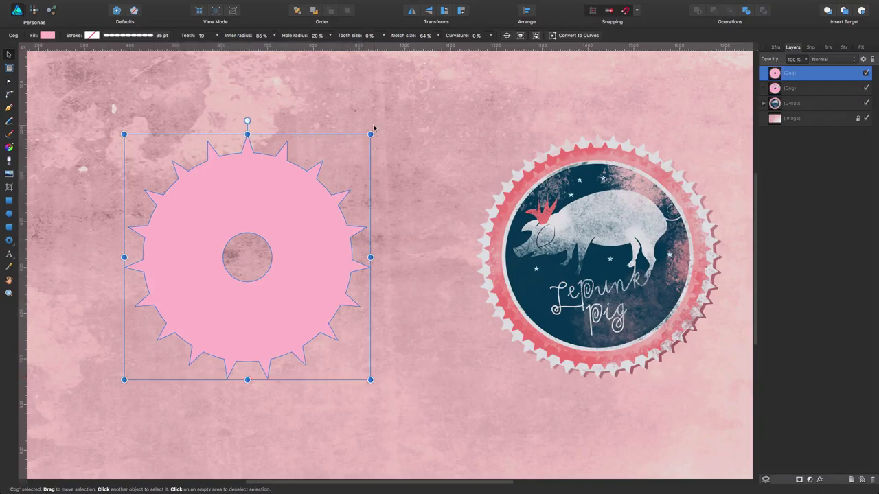
drag(370, 134, 335, 157)
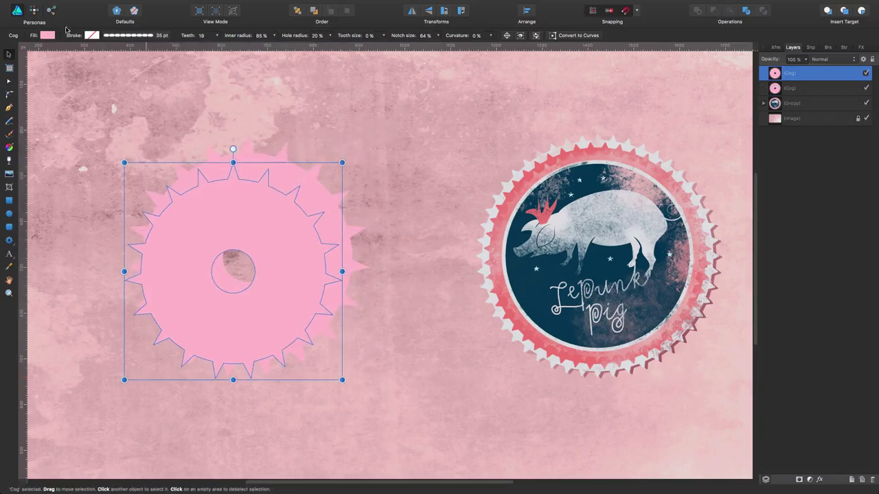
click(48, 35)
click(102, 132)
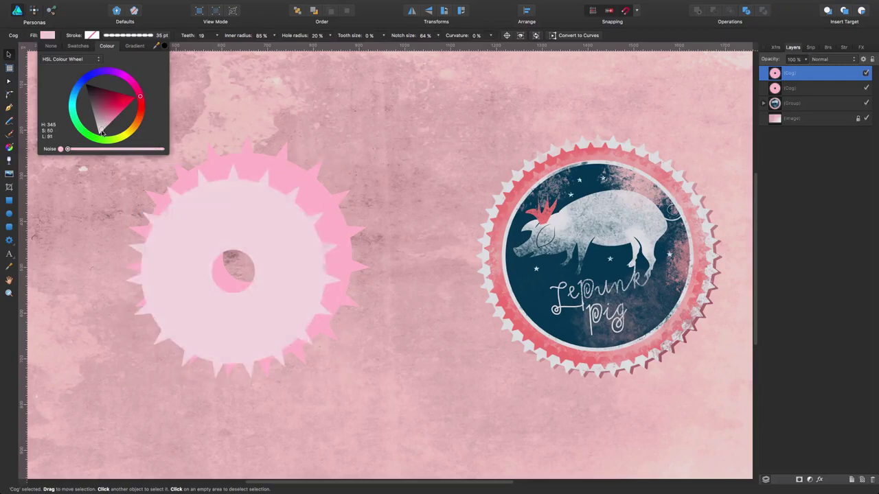
drag(101, 131, 106, 131)
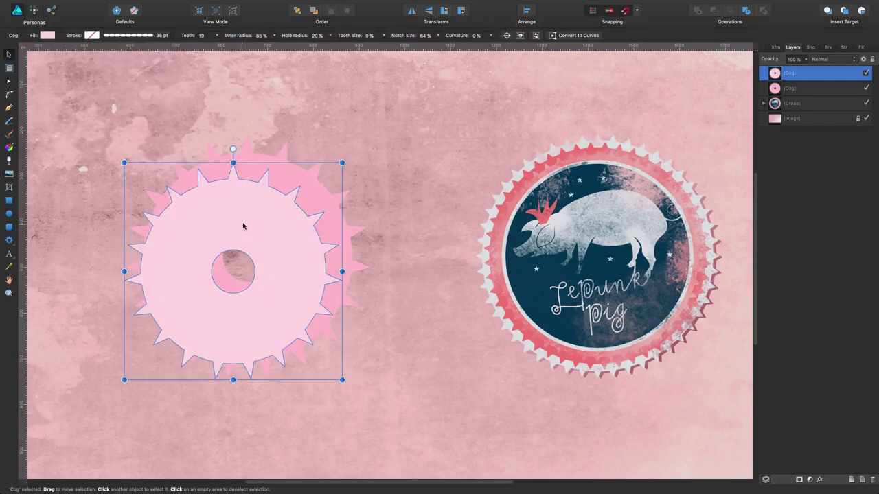
drag(246, 225, 259, 215)
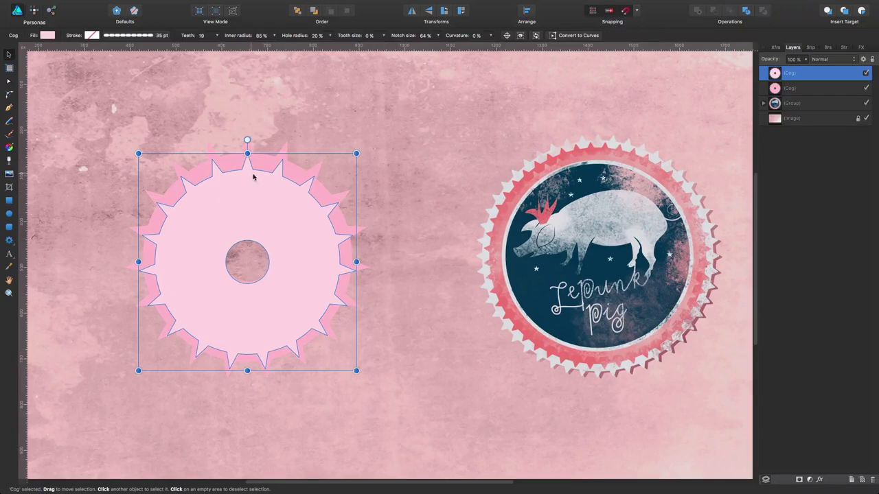
mouse_move(261, 216)
mouse_down()
mouse_move(269, 212)
mouse_move(259, 212)
mouse_up()
drag(247, 136, 268, 138)
Duplicate the light pink cog, shrink it, straighten and centre it, and fill it deeper pink
key(super+j)
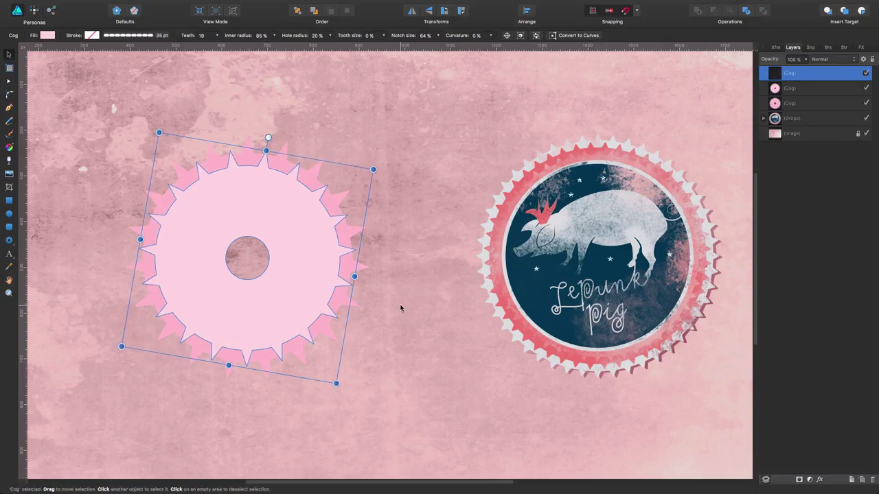
drag(372, 170, 352, 175)
drag(258, 150, 242, 148)
drag(252, 208, 260, 203)
drag(250, 143, 247, 144)
click(49, 36)
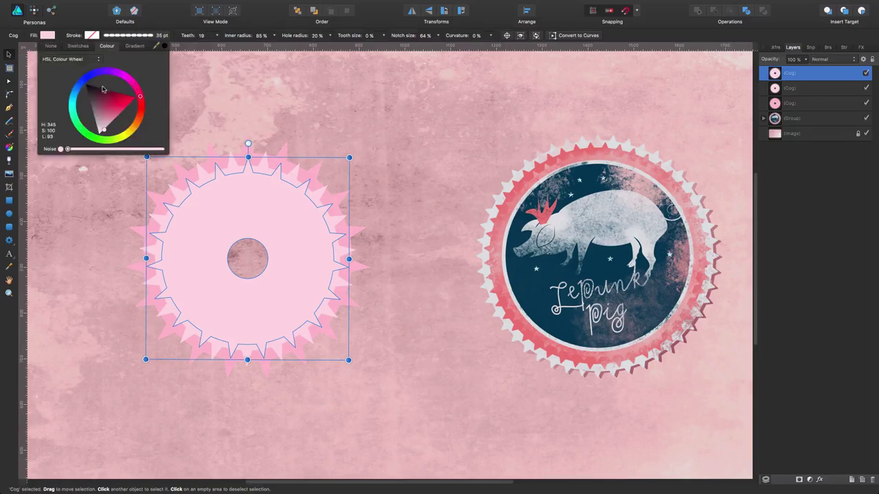
drag(101, 93, 117, 122)
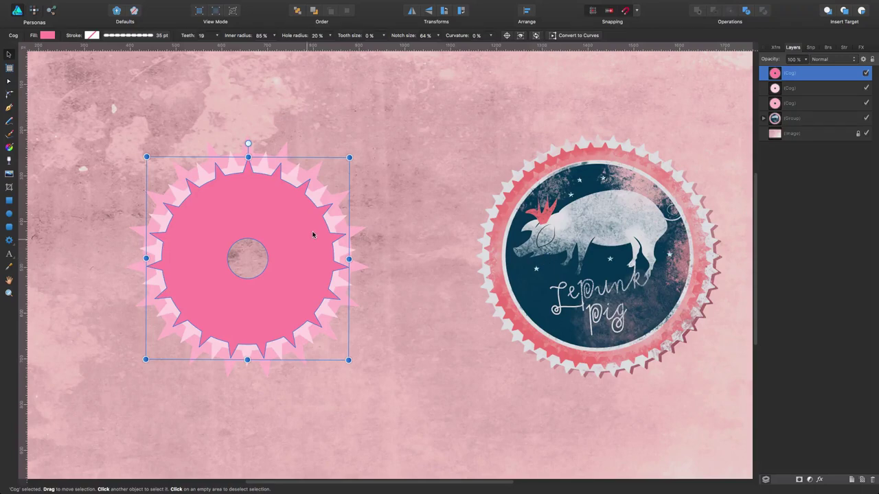
Duplicate the deeper pink cog, raise its inner radius for shallow teeth, then shrink and centre it
key(super+j)
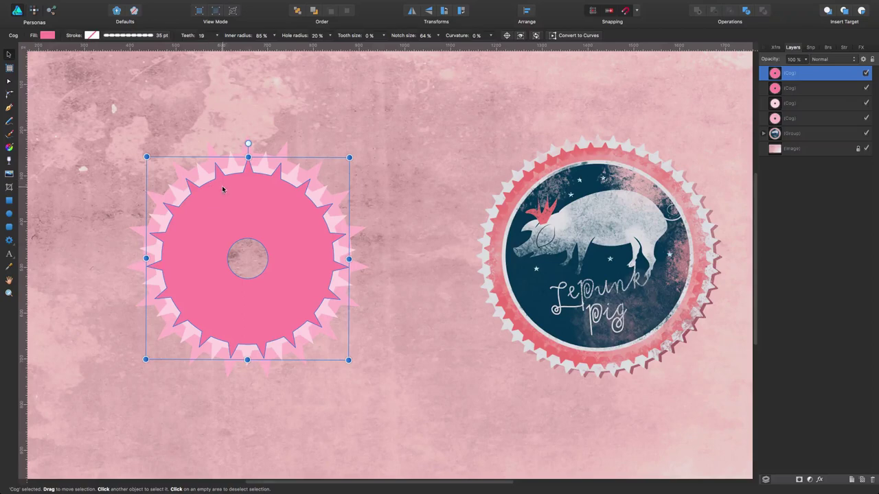
key(a)
mouse_move(233, 173)
mouse_down()
mouse_move(219, 173)
mouse_move(232, 164)
mouse_up()
key(v)
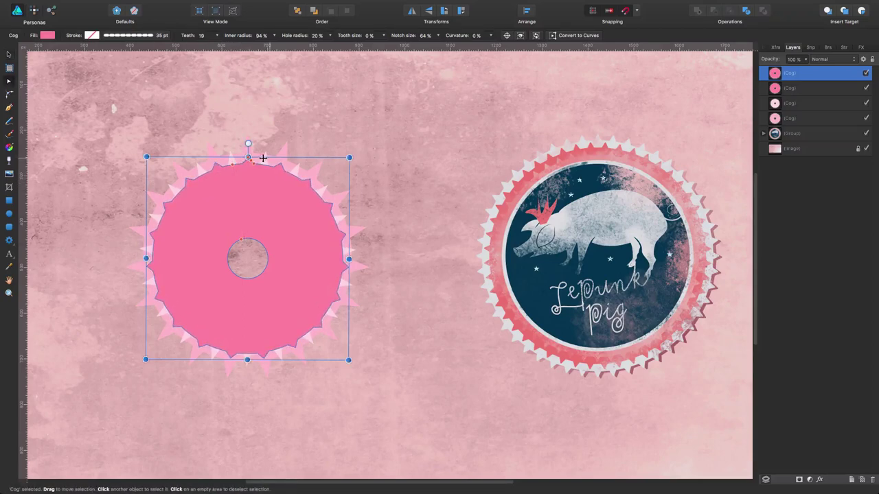
drag(349, 157, 314, 193)
drag(247, 212, 254, 200)
Fill the smallest cog dark navy blue
click(47, 35)
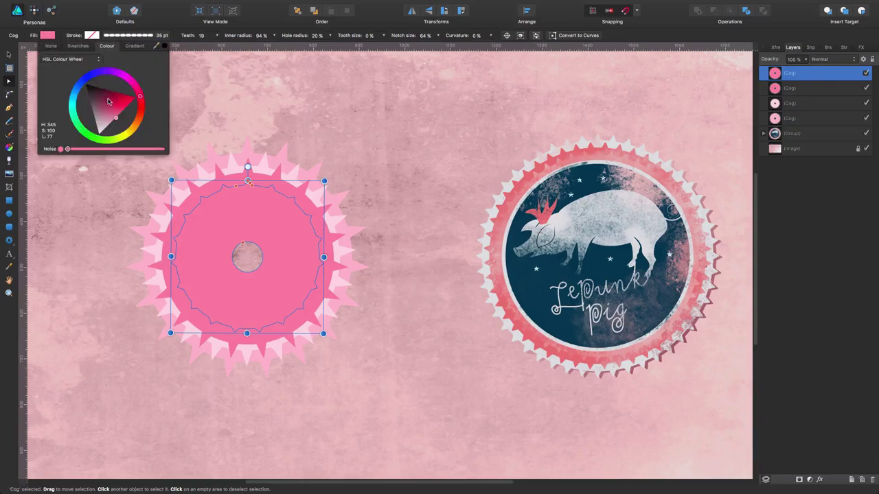
click(98, 105)
drag(76, 92, 85, 78)
mouse_move(93, 108)
mouse_down()
mouse_move(135, 119)
mouse_move(111, 108)
mouse_move(122, 125)
mouse_move(102, 118)
mouse_up()
click(75, 91)
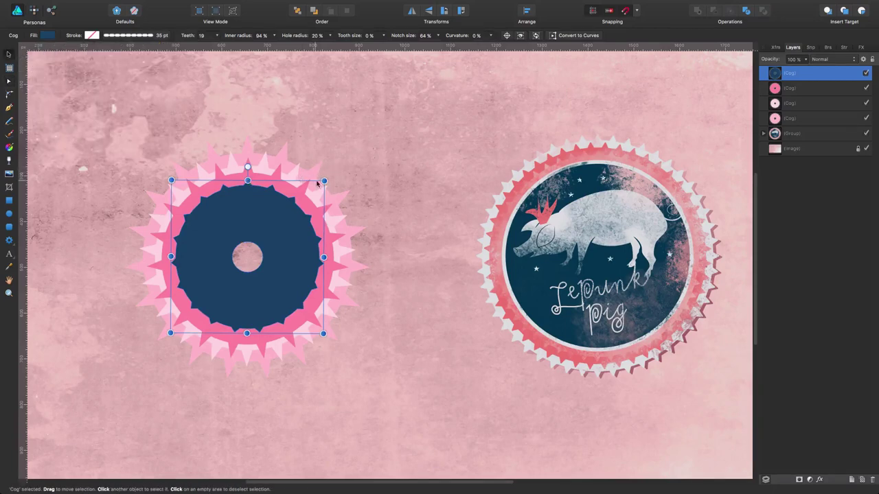
Enlarge the navy cog and centre it over the pink cogs
drag(323, 181, 343, 162)
drag(293, 201, 286, 214)
click(393, 225)
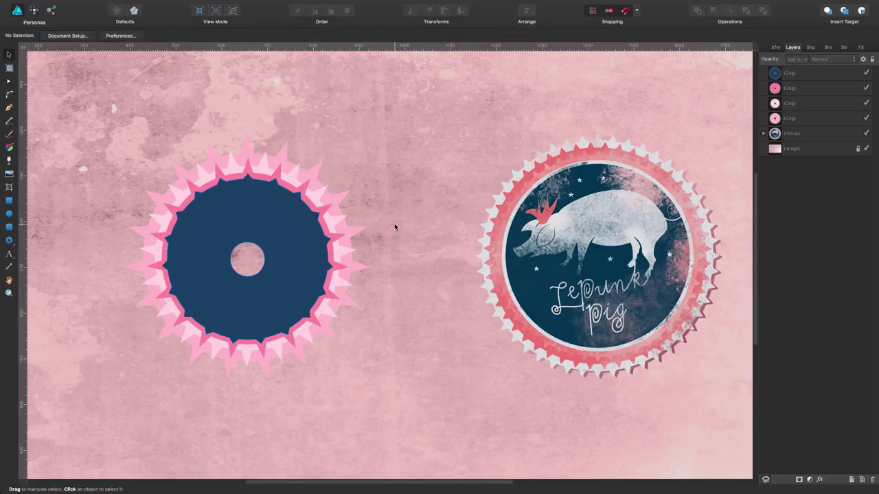
Lighten the bottom cog's pink and darken the rotated cog's pink to alternate the rings
click(284, 152)
click(48, 35)
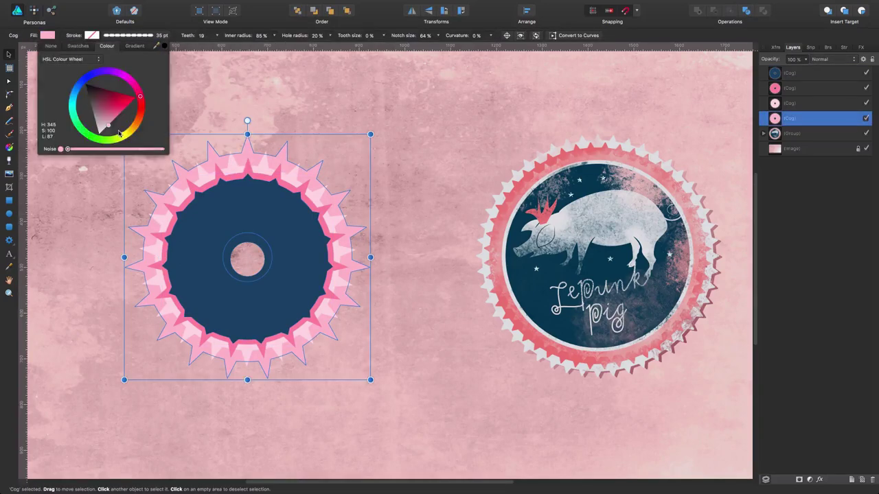
drag(119, 134, 103, 129)
click(234, 171)
click(47, 35)
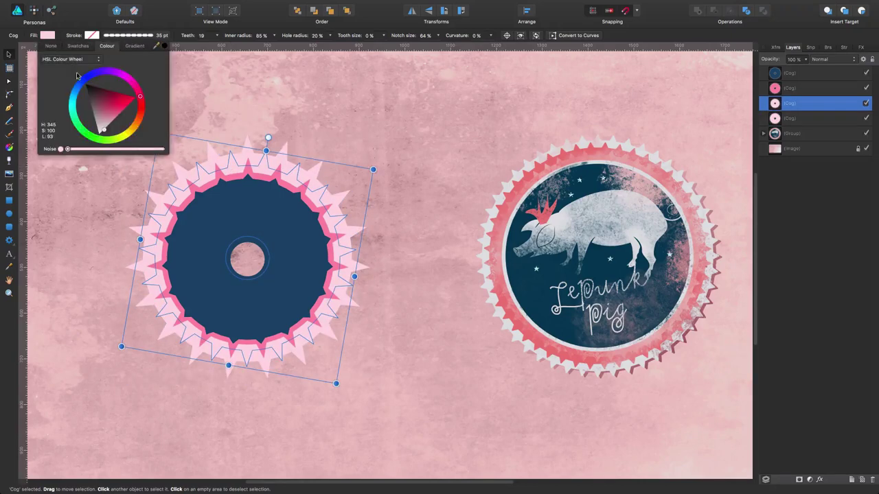
mouse_move(106, 132)
mouse_down()
mouse_move(119, 117)
mouse_move(131, 123)
mouse_up()
click(347, 143)
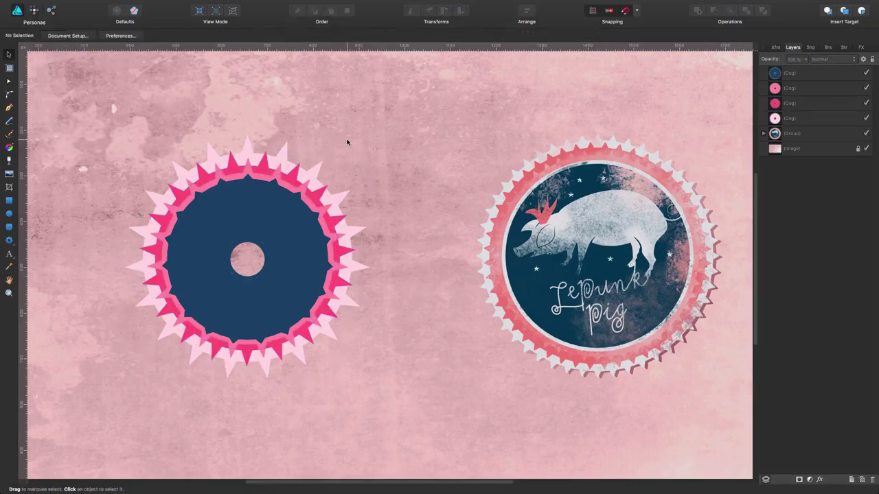
In Pixel Persona, erase worn patches from the bottom light pink cog's top-right spikes
click(34, 10)
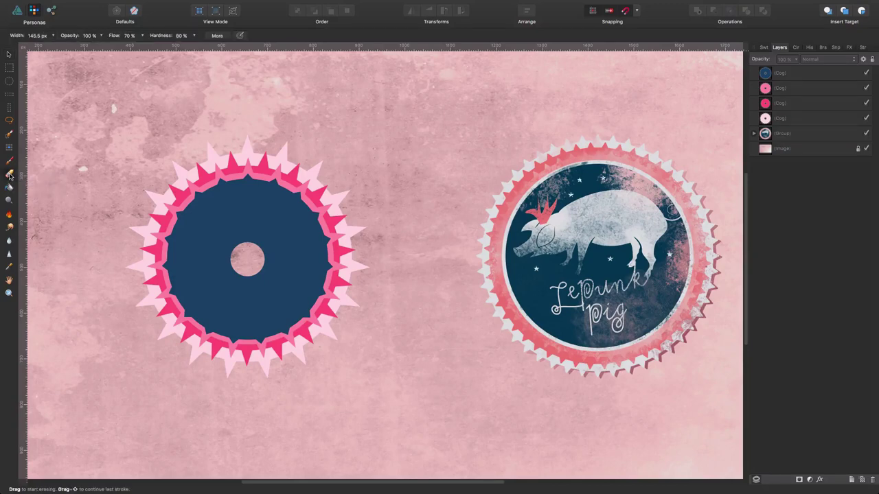
click(797, 121)
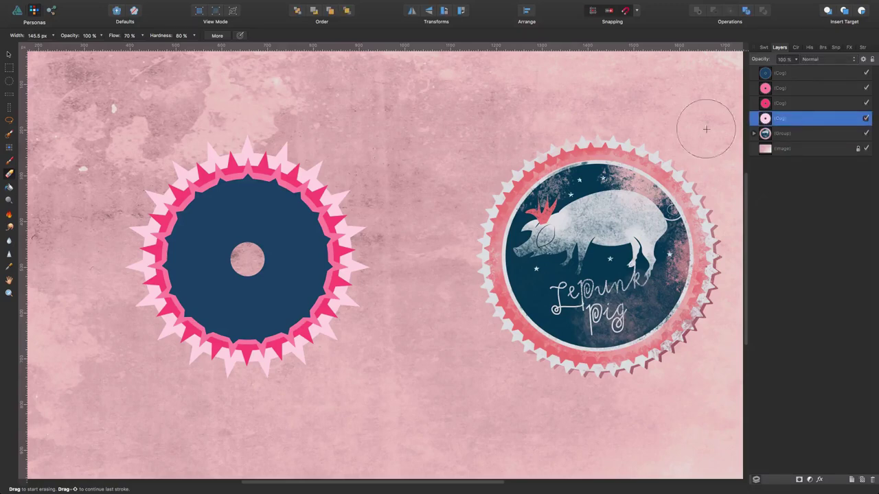
click(306, 168)
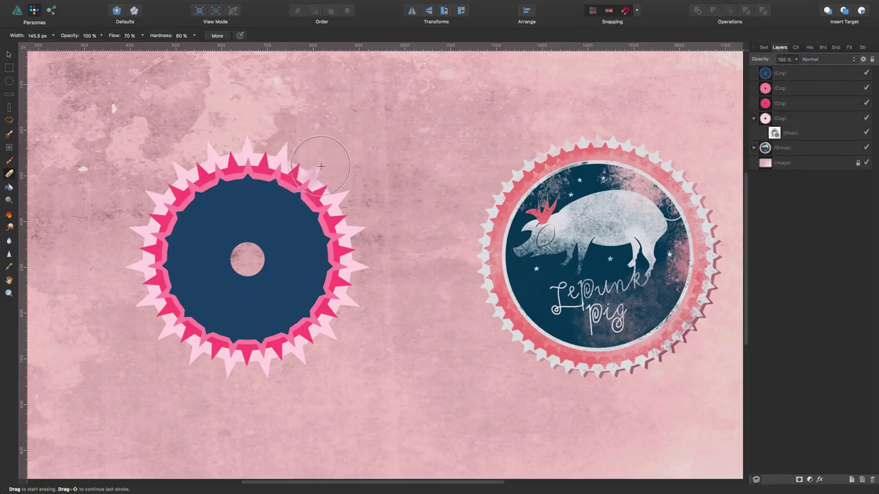
mouse_move(333, 197)
mouse_down()
mouse_move(302, 150)
mouse_move(323, 141)
mouse_move(367, 180)
mouse_move(348, 186)
mouse_move(334, 207)
mouse_move(350, 322)
mouse_move(354, 289)
mouse_move(331, 332)
mouse_move(292, 360)
mouse_move(162, 336)
mouse_move(134, 288)
mouse_move(131, 254)
mouse_move(144, 206)
mouse_move(230, 148)
mouse_move(251, 141)
mouse_move(281, 154)
mouse_move(283, 141)
mouse_move(371, 195)
mouse_move(347, 230)
mouse_move(297, 220)
mouse_move(290, 173)
mouse_move(347, 165)
mouse_up()
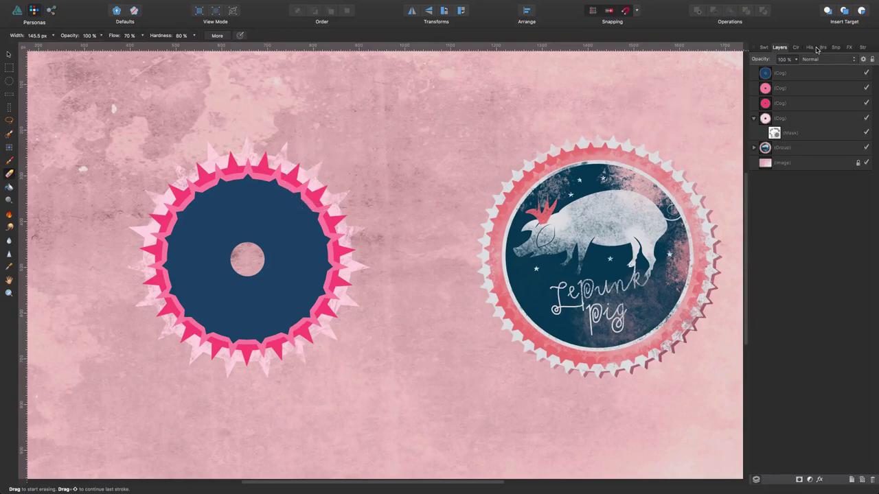
Load the first brush from the Texture category in the Brushes panel
click(823, 48)
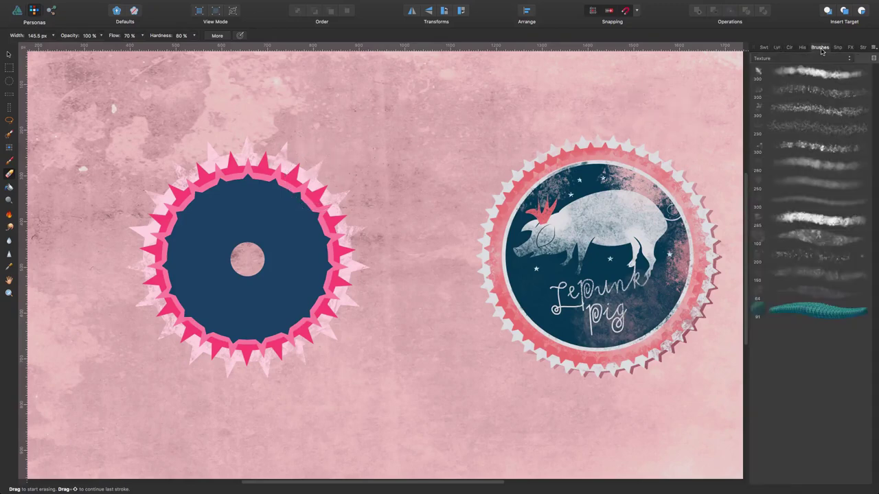
click(781, 61)
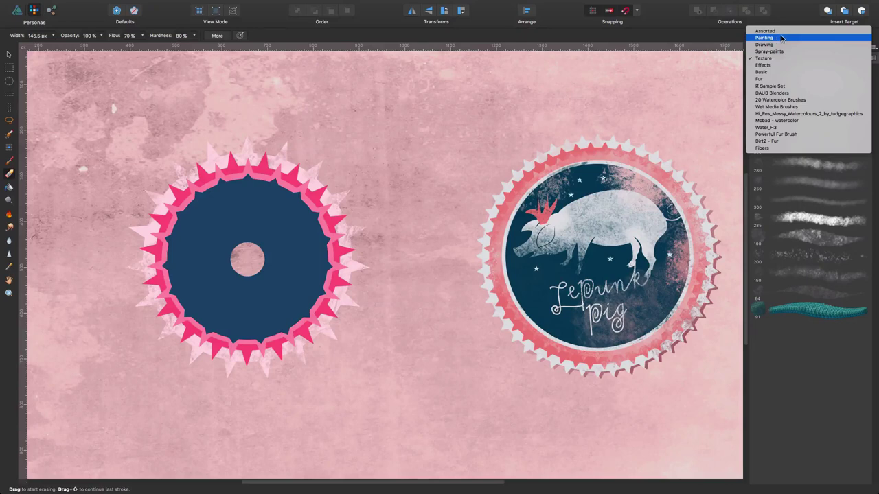
click(797, 221)
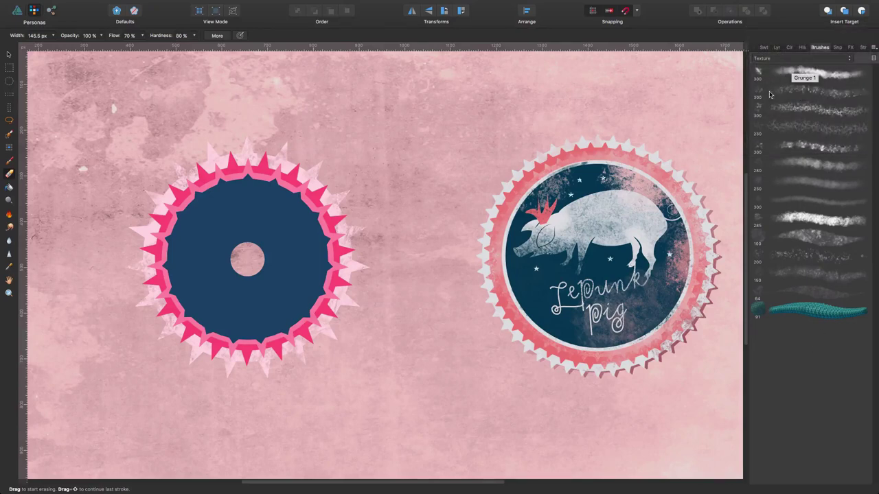
click(790, 60)
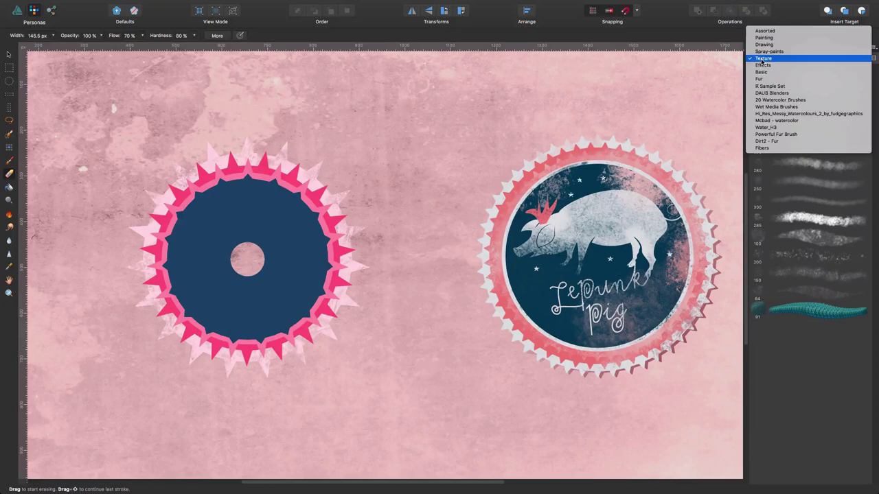
click(762, 60)
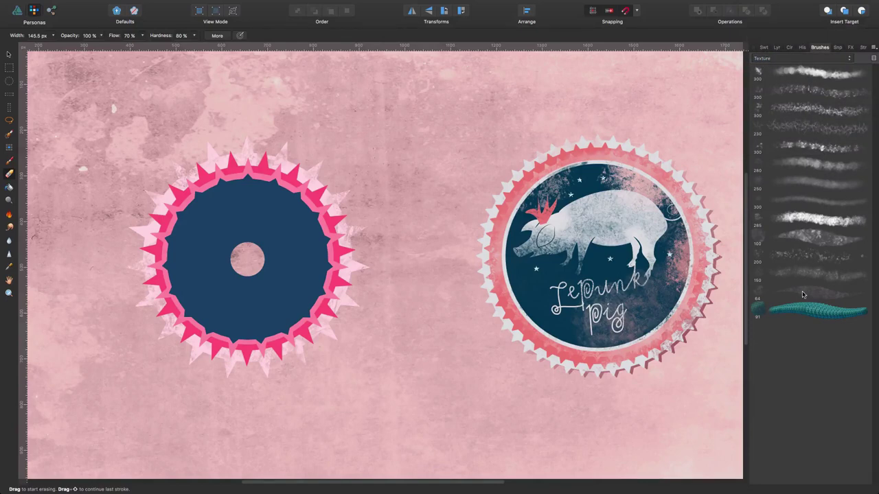
click(808, 74)
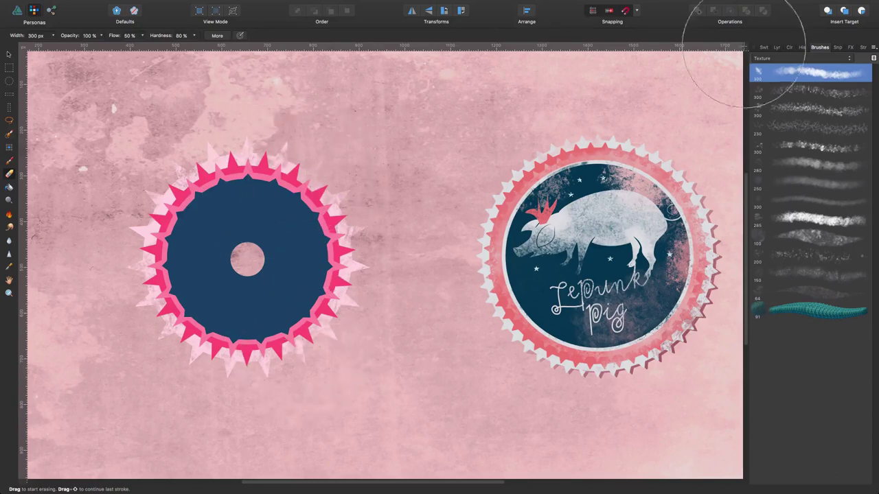
Erase texture across the hot pink cog's edges to distress it
click(776, 47)
click(790, 104)
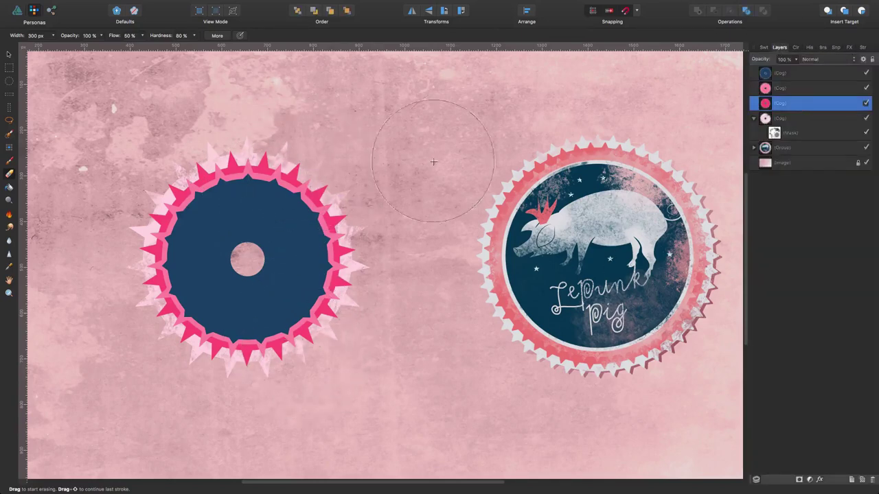
mouse_move(418, 167)
mouse_down()
mouse_move(294, 186)
mouse_move(313, 294)
mouse_move(294, 323)
mouse_move(138, 345)
mouse_move(206, 350)
mouse_move(212, 220)
mouse_up()
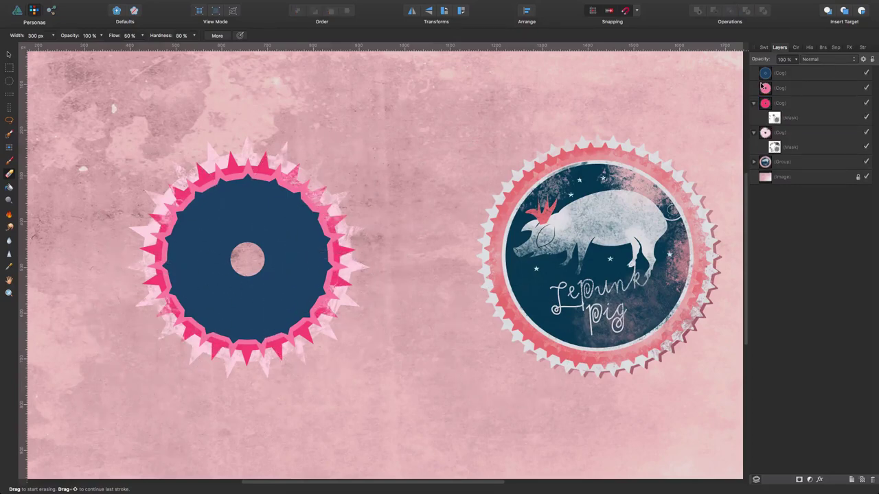
Test-erase the navy disc cog's upper-right and right edge
key(b)
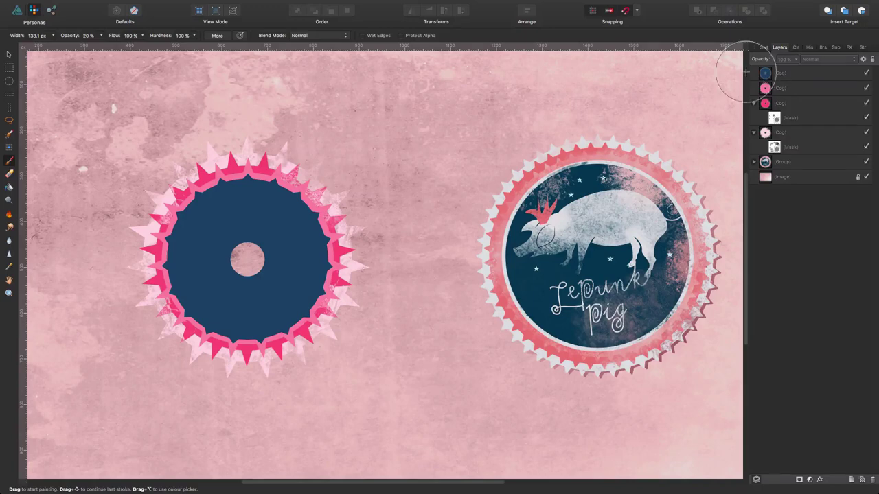
click(766, 75)
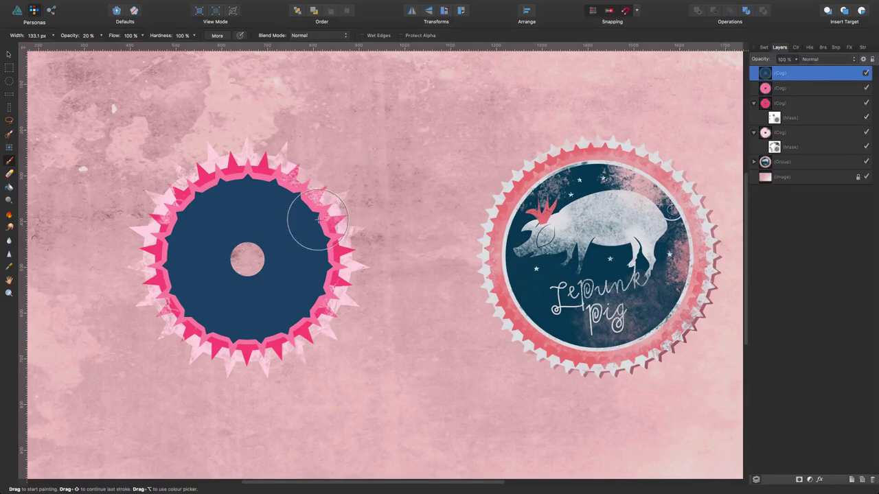
drag(294, 216, 311, 215)
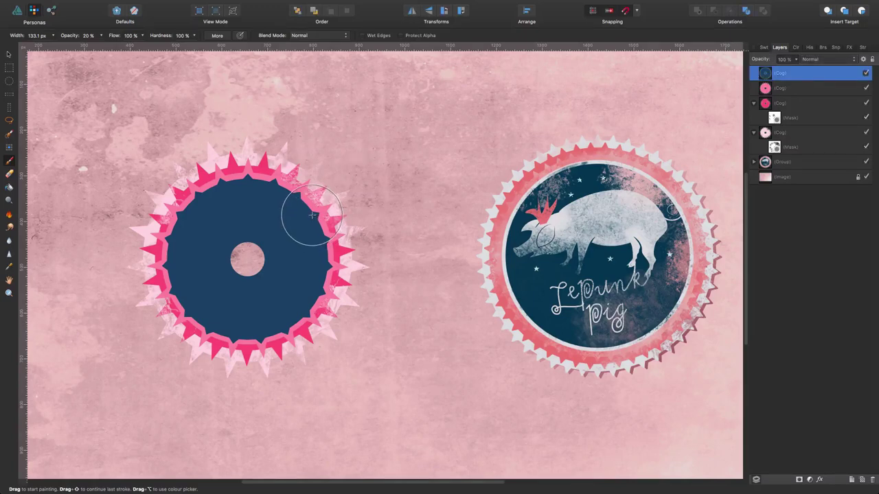
click(8, 174)
mouse_move(305, 231)
mouse_down()
mouse_move(295, 185)
mouse_move(283, 194)
mouse_move(320, 253)
mouse_move(326, 239)
mouse_move(323, 296)
mouse_move(312, 234)
mouse_up()
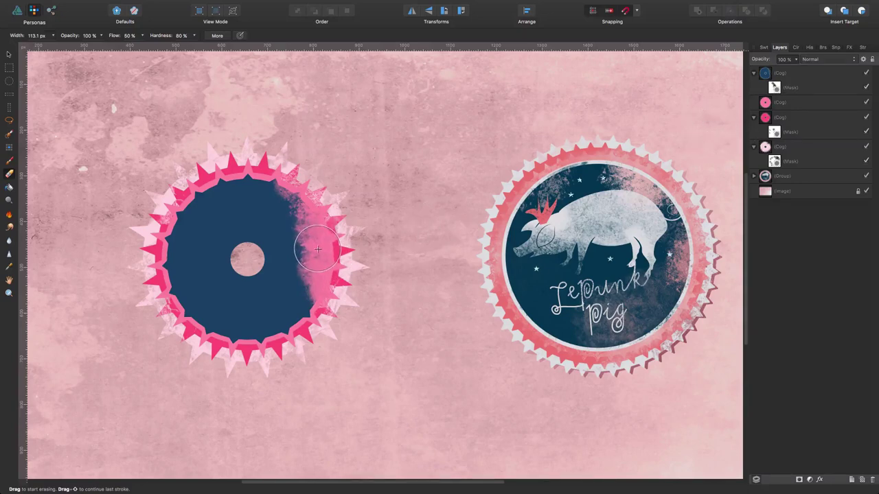
mouse_move(317, 249)
mouse_down()
mouse_move(302, 228)
mouse_move(298, 255)
mouse_up()
Delete the navy disc's mask so its centre stays solid navy
click(780, 88)
key(v)
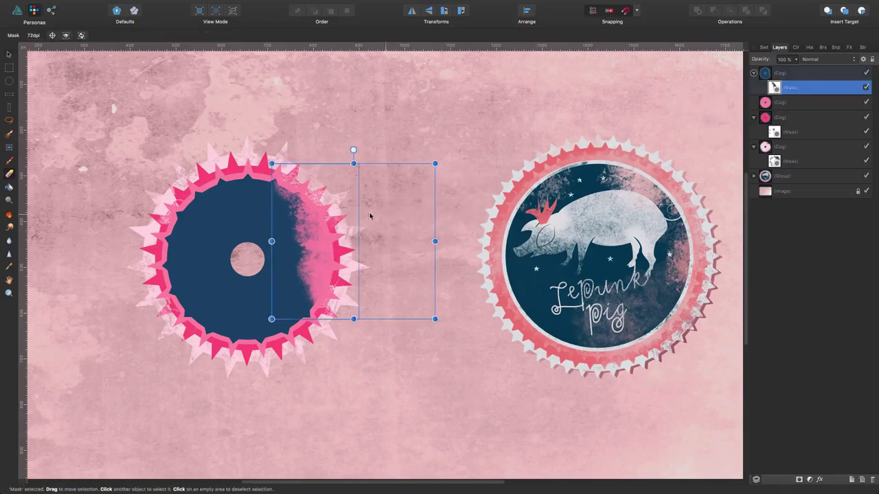
mouse_move(309, 235)
mouse_down()
mouse_move(285, 201)
mouse_move(273, 237)
mouse_move(167, 282)
mouse_move(140, 199)
mouse_move(140, 239)
mouse_move(170, 269)
mouse_move(176, 296)
mouse_move(247, 323)
mouse_up()
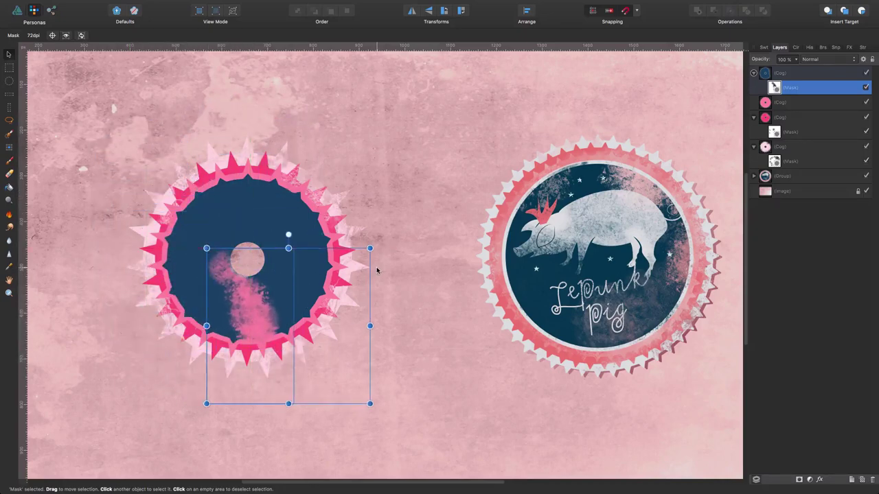
key(Delete)
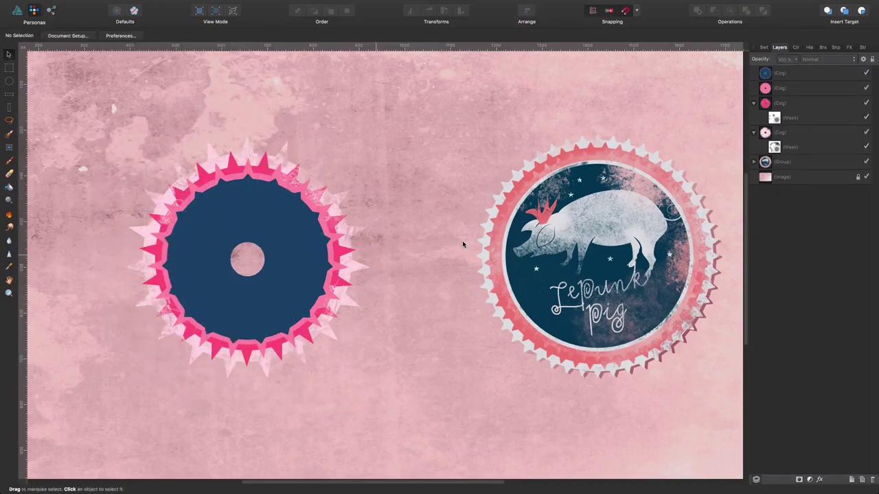
Place pig-silhouette.afdesign and drag the black pig onto the left cog stack
click(787, 76)
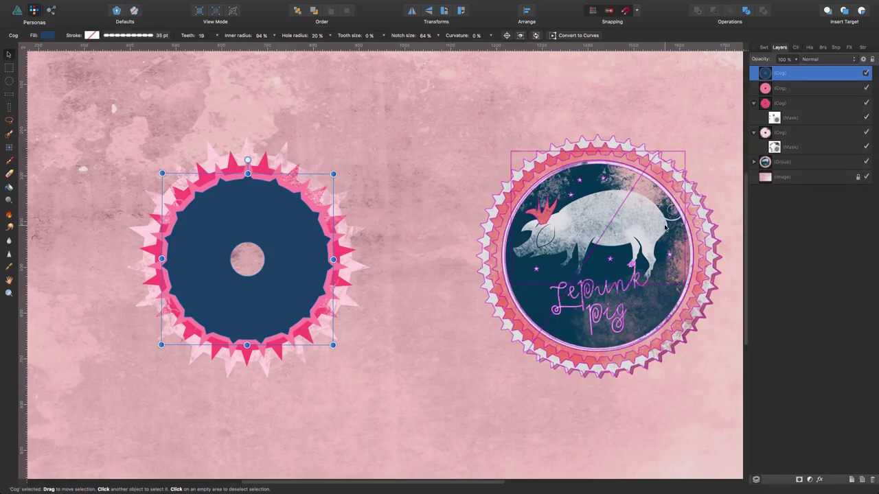
click(401, 174)
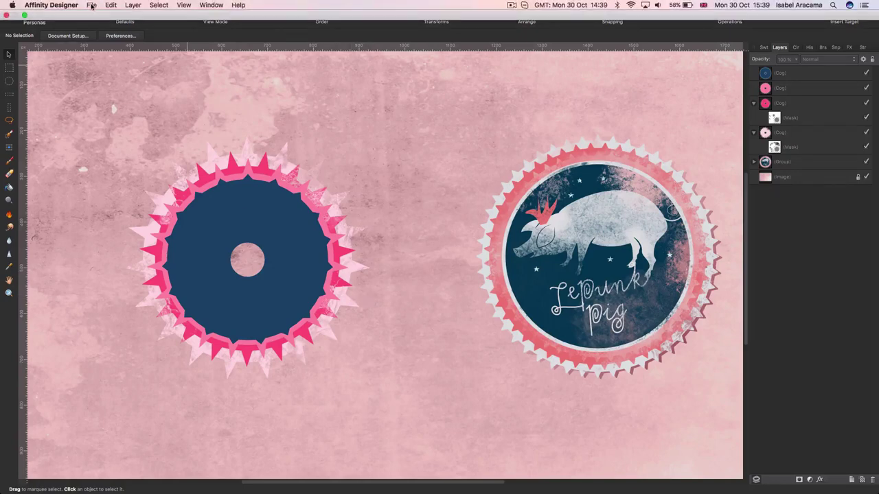
click(92, 5)
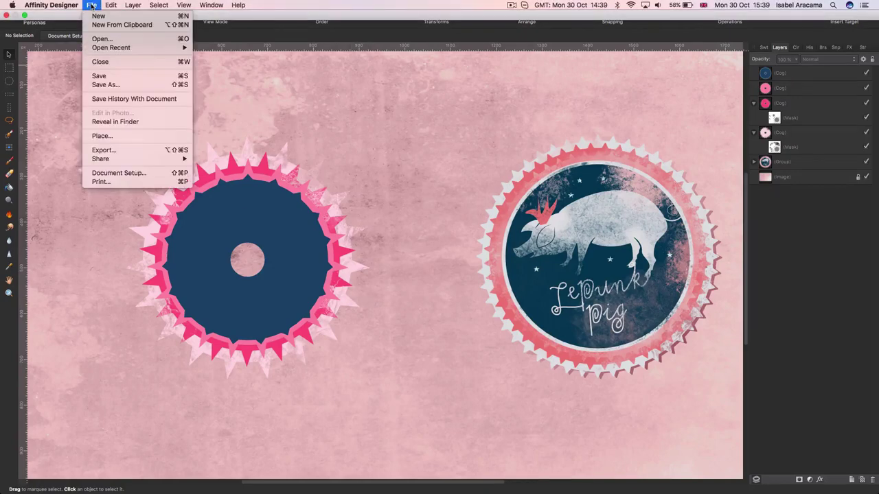
click(100, 137)
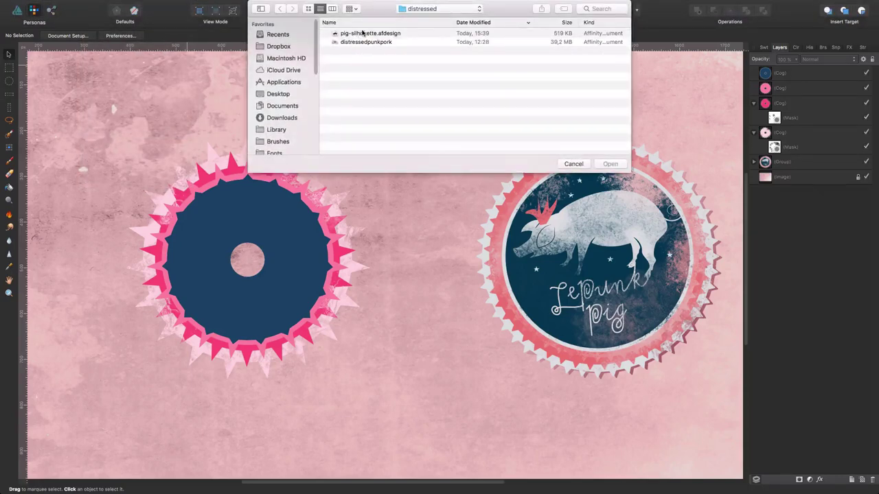
click(363, 34)
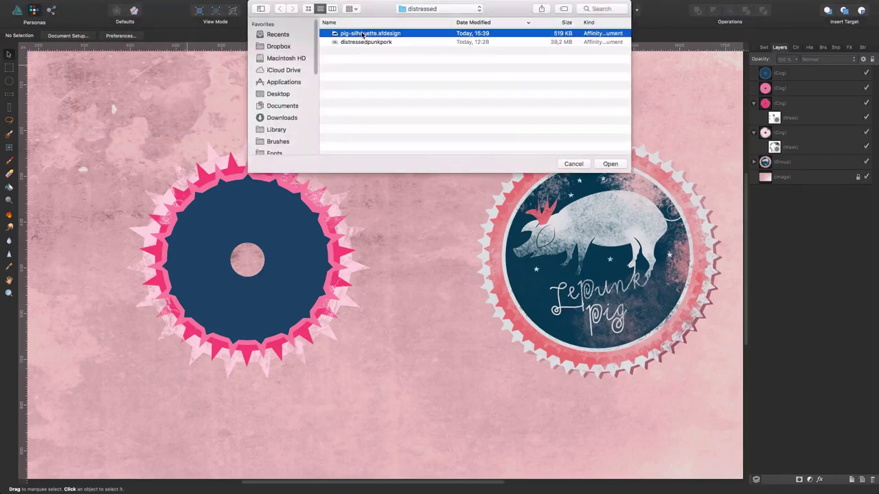
click(610, 164)
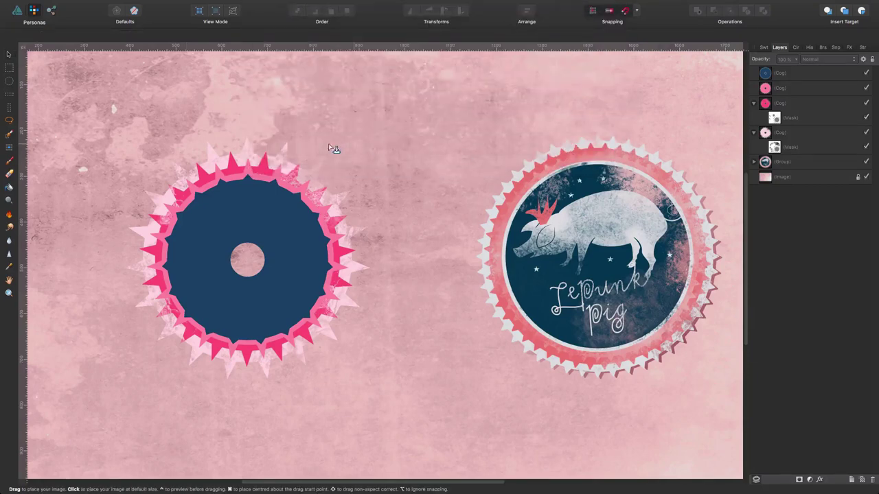
click(103, 88)
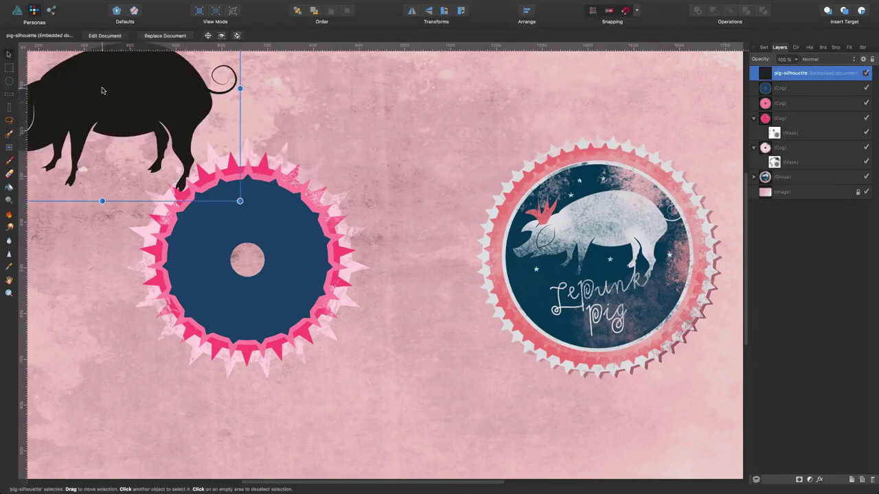
drag(113, 86, 259, 214)
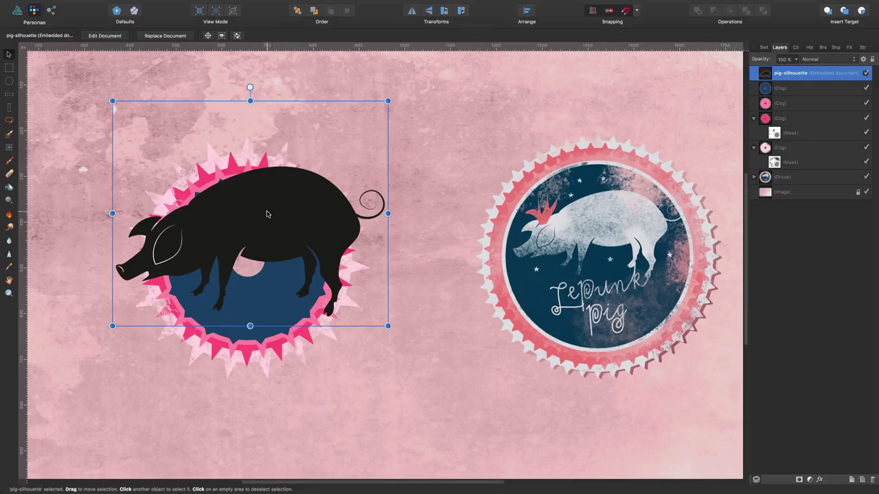
Inside the embedded pig, draw a closed zigzag crown shape on its head
double_click(267, 214)
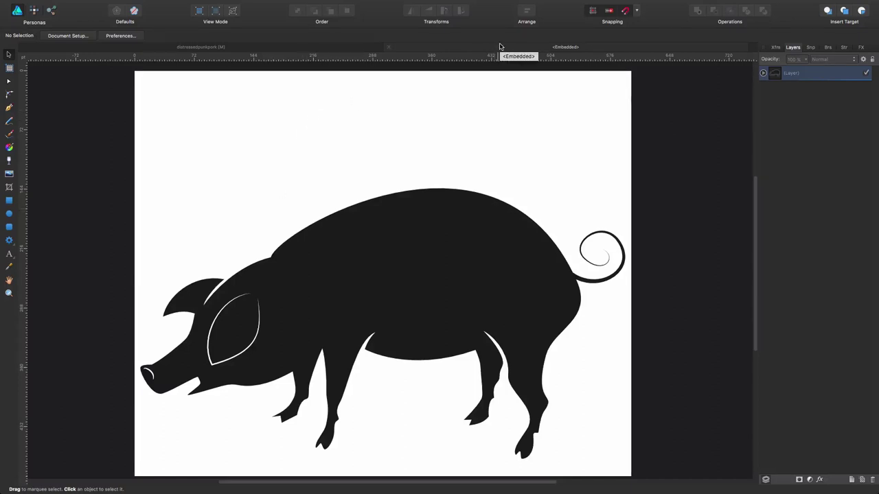
click(384, 278)
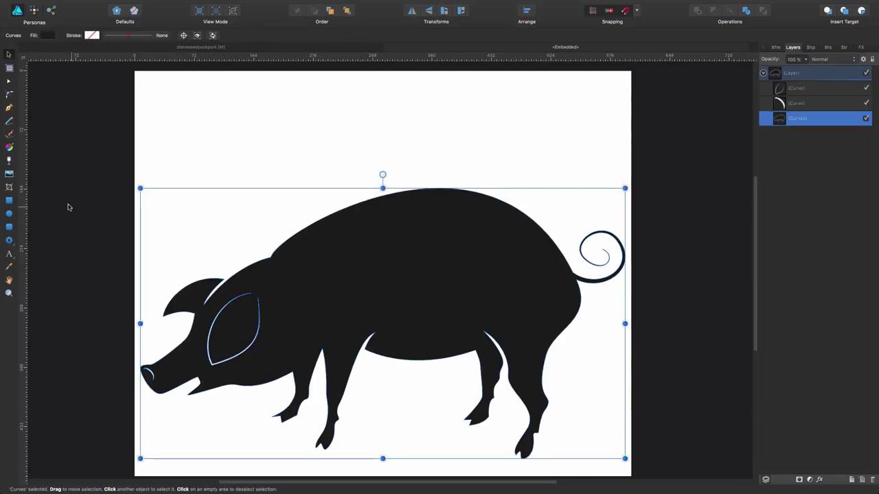
click(9, 108)
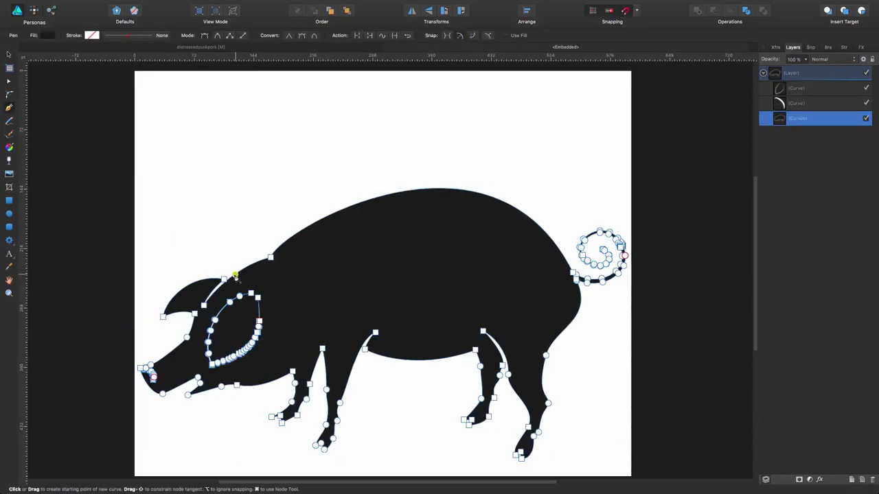
drag(234, 276, 191, 226)
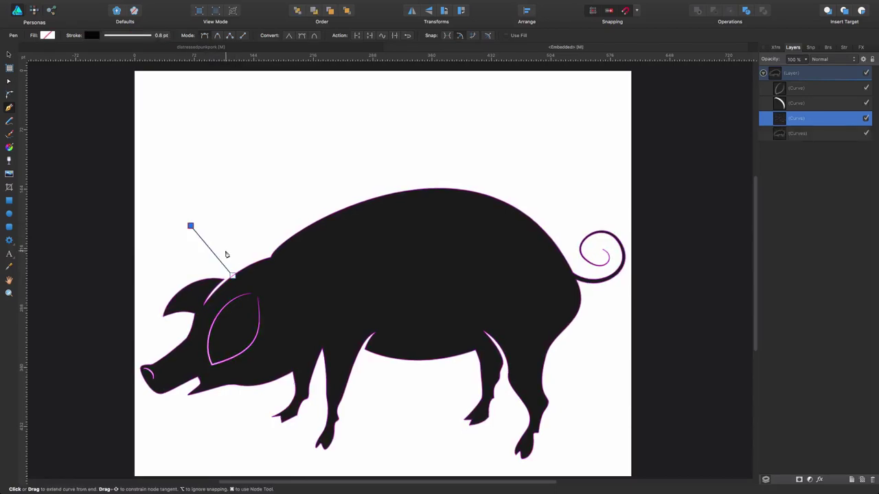
click(226, 252)
click(216, 205)
click(236, 245)
click(233, 188)
click(246, 241)
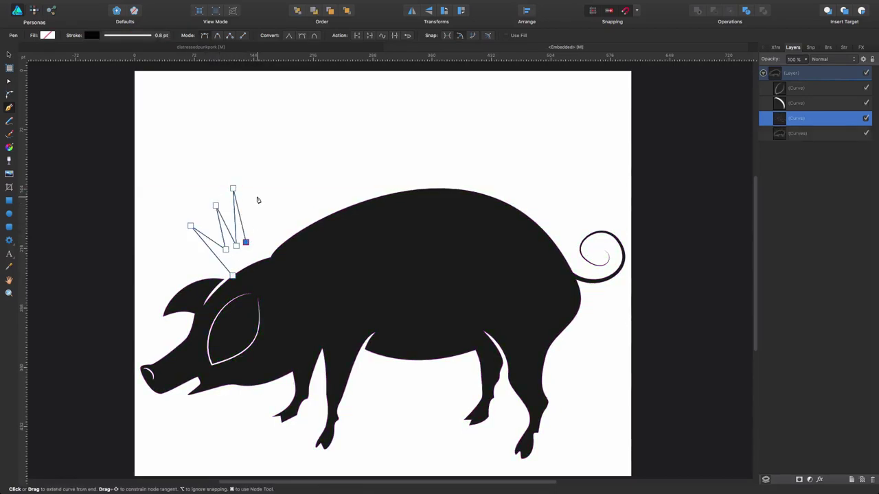
click(256, 197)
click(258, 235)
click(287, 207)
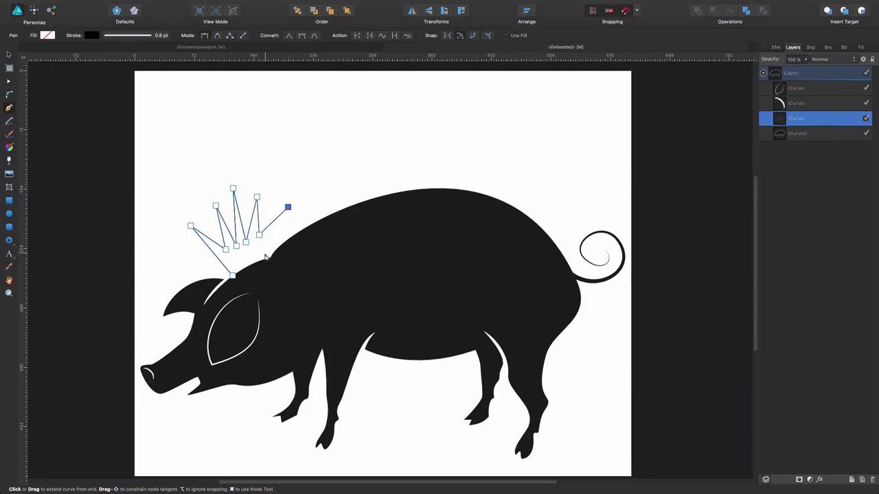
drag(268, 259, 271, 281)
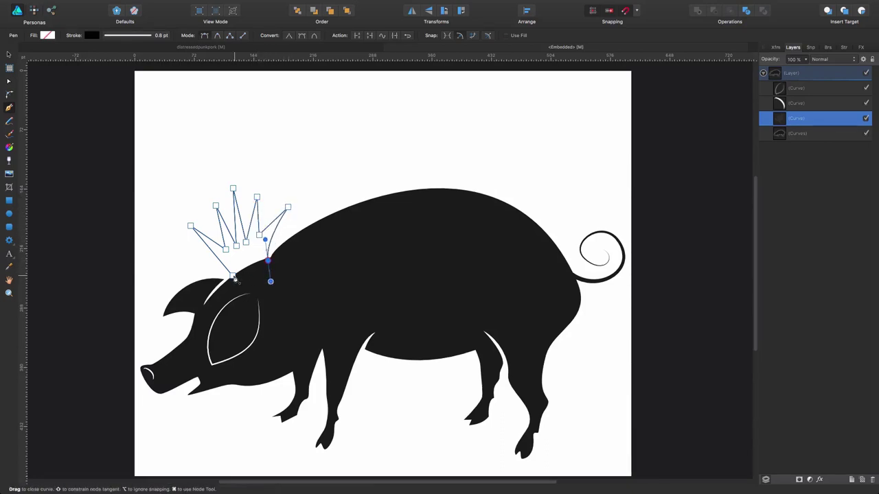
click(233, 276)
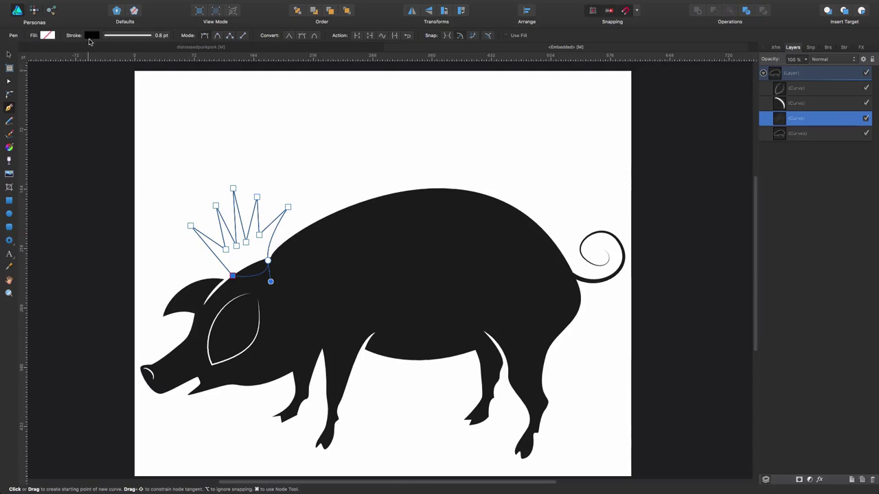
Fill the crown red and deselect it
click(47, 35)
click(44, 82)
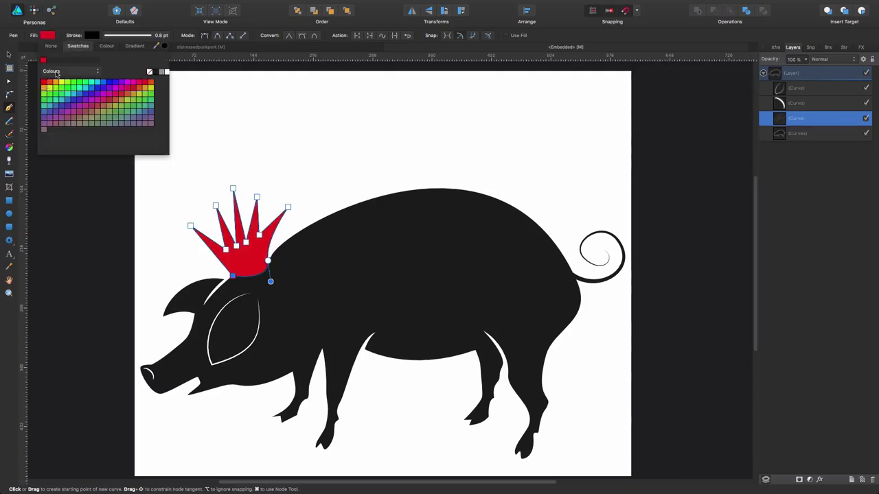
click(106, 46)
click(123, 45)
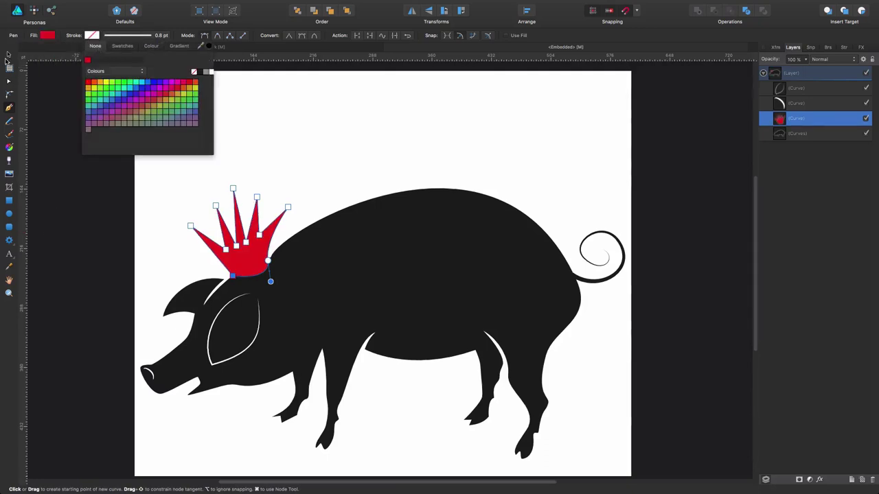
key(v)
click(76, 141)
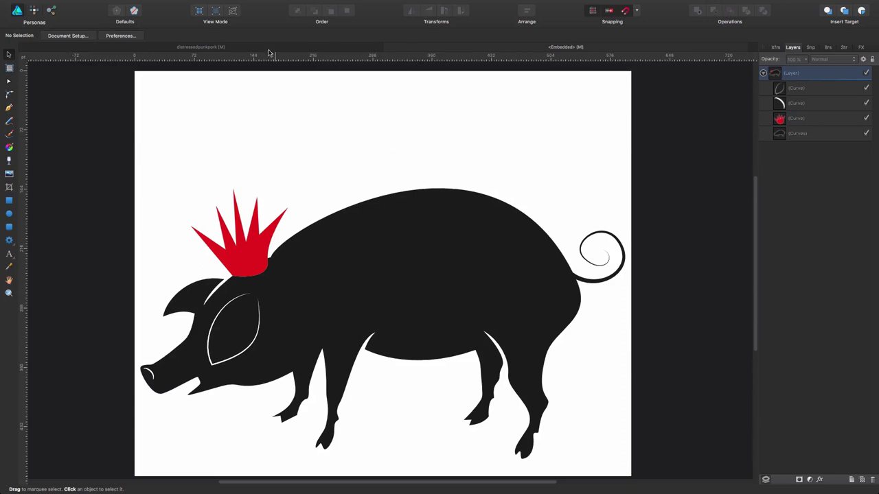
Back in the badge document, shrink the pig silhouette and centre it inside the navy cog
click(195, 48)
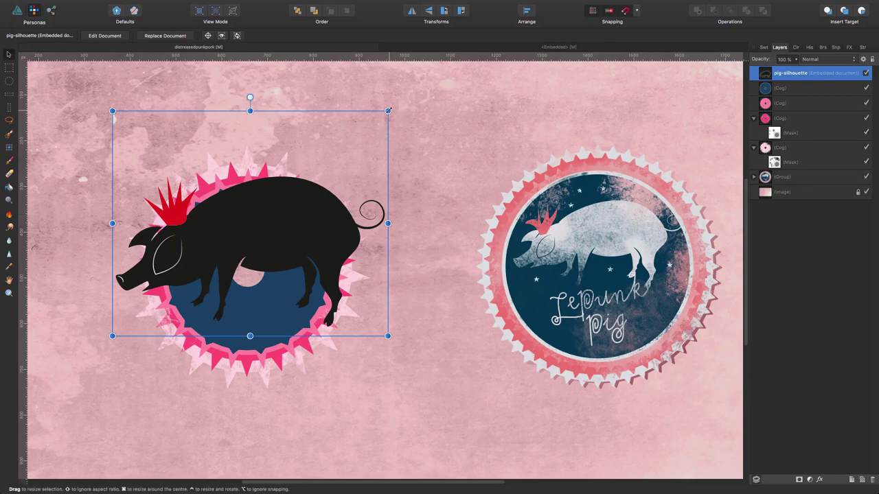
drag(388, 111, 282, 202)
drag(221, 278, 263, 248)
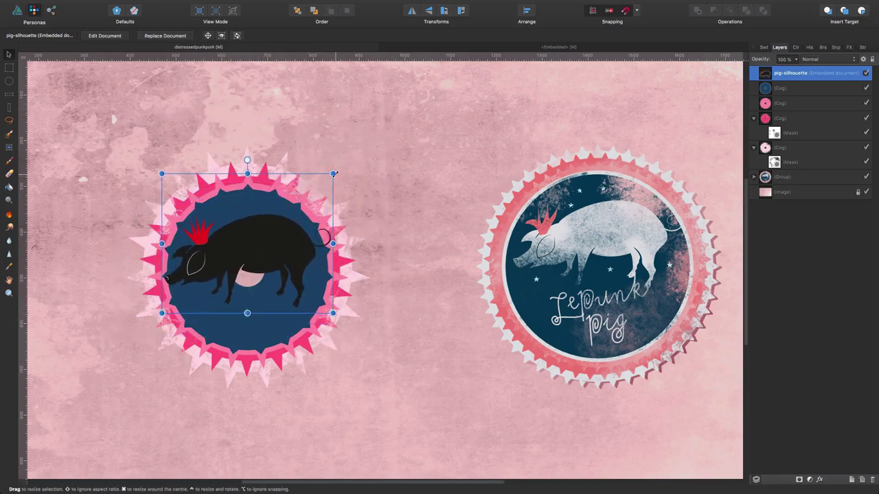
drag(333, 174, 320, 184)
drag(267, 256, 267, 250)
click(373, 365)
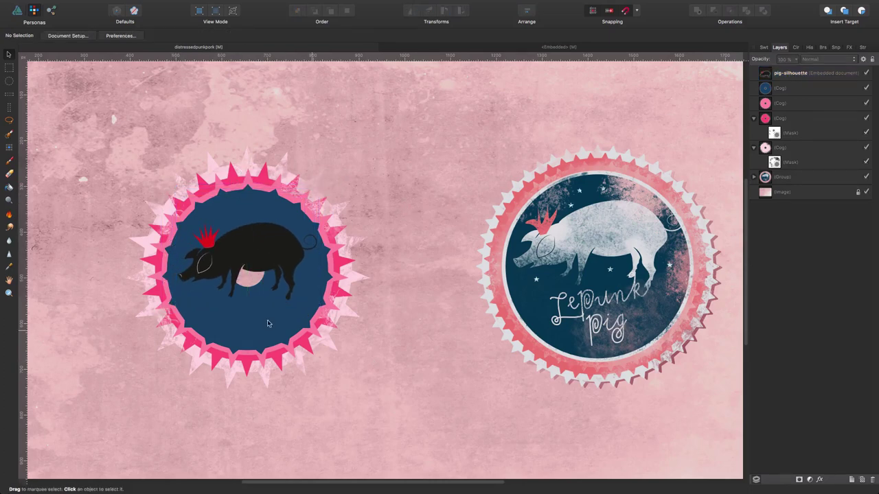
Set the navy cog's hole radius to 0%, then select the embedded pig silhouette
click(258, 325)
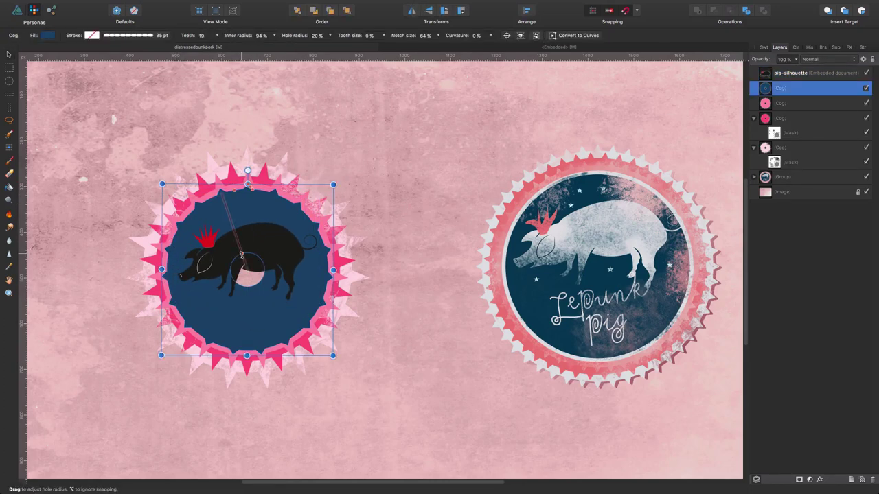
key(v)
click(368, 285)
click(253, 317)
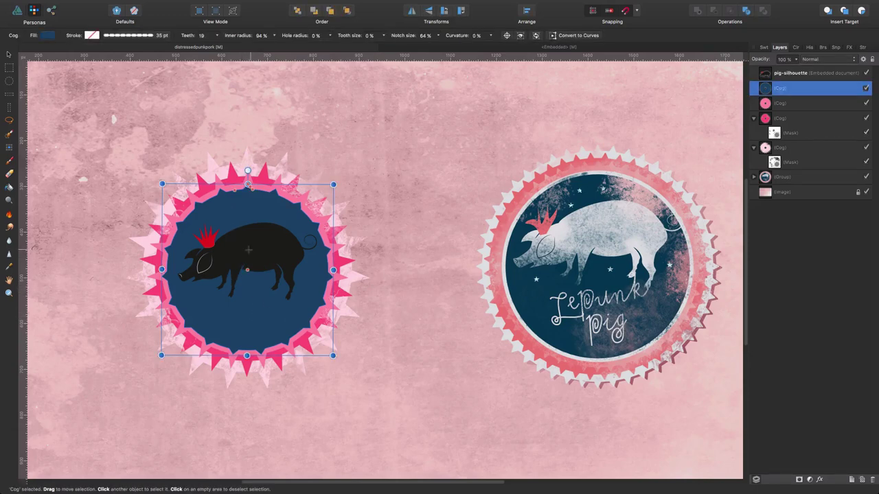
key(a)
click(252, 253)
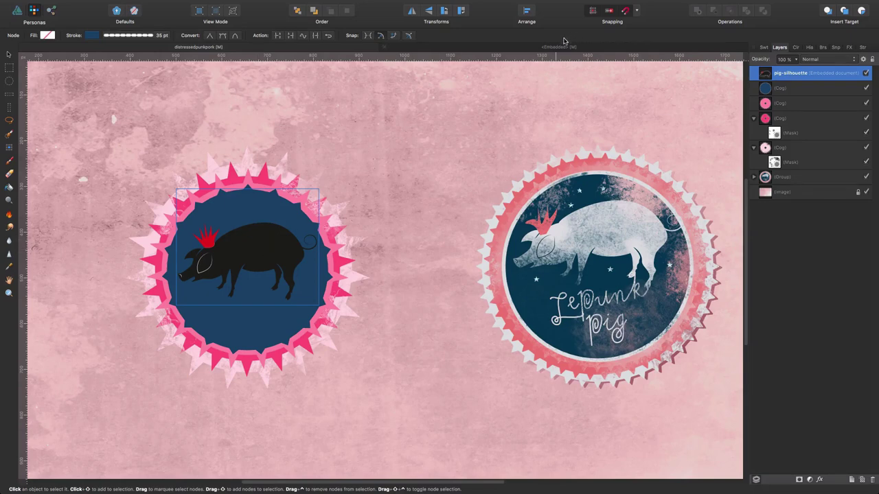
In the embedded pig document, set the pig body's fill to white
click(532, 49)
click(363, 235)
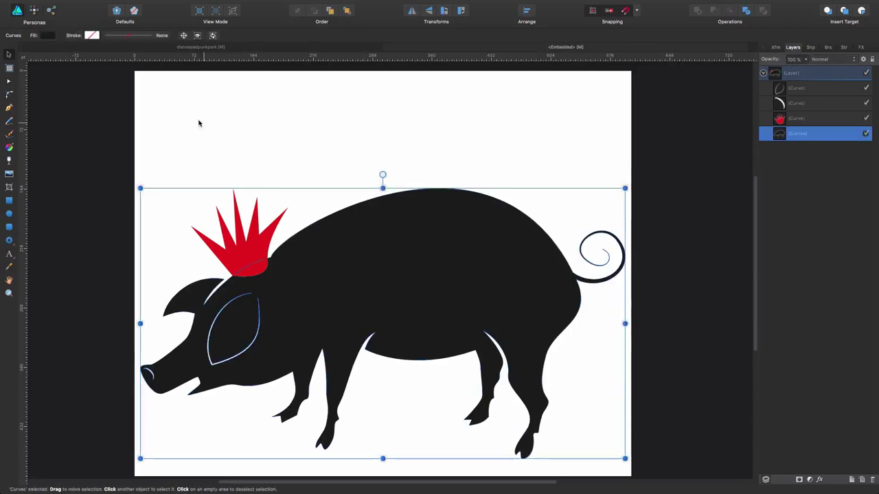
click(47, 35)
drag(95, 121, 89, 143)
click(368, 142)
click(368, 142)
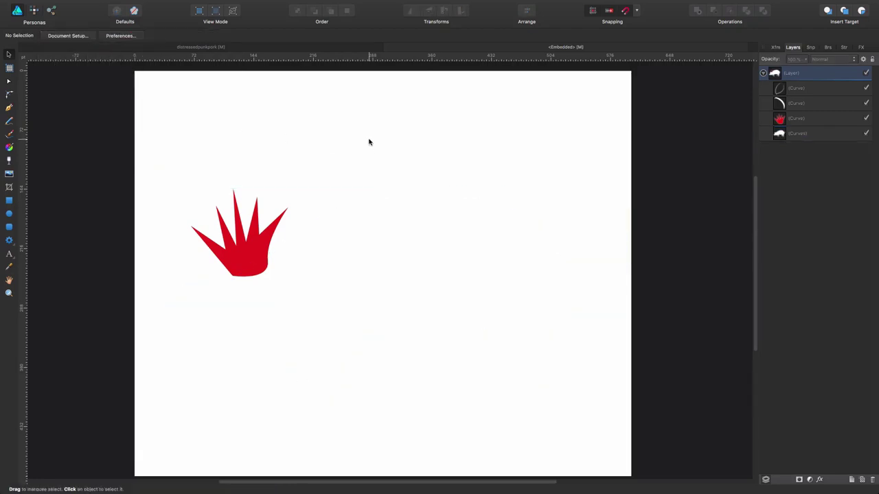
click(202, 48)
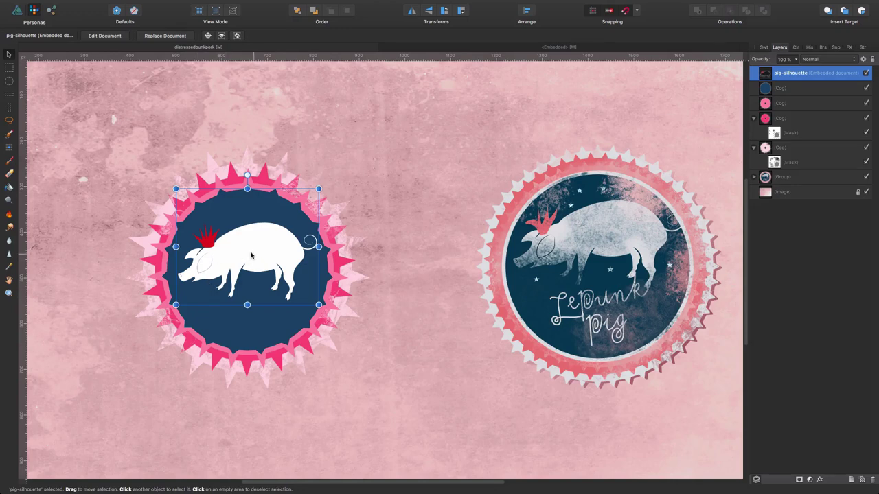
Lighten the pig's red crown fill to pink and return to the badge document
double_click(211, 243)
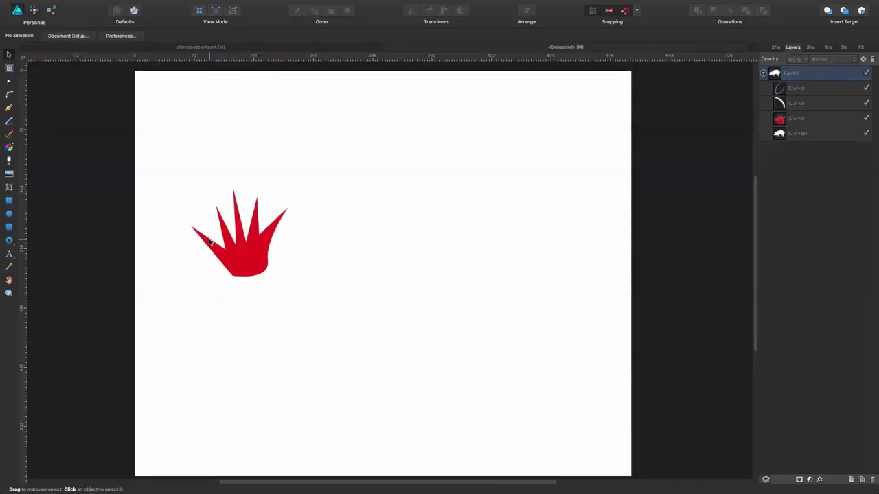
click(234, 254)
click(48, 38)
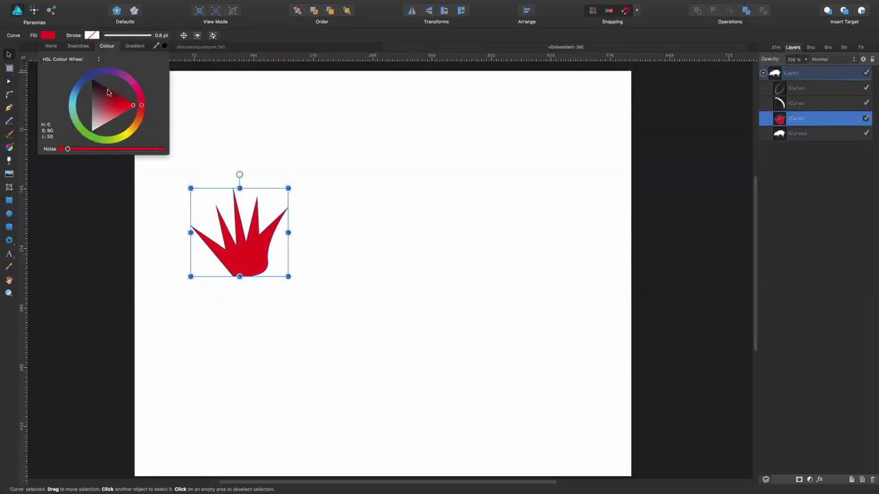
drag(125, 115, 117, 132)
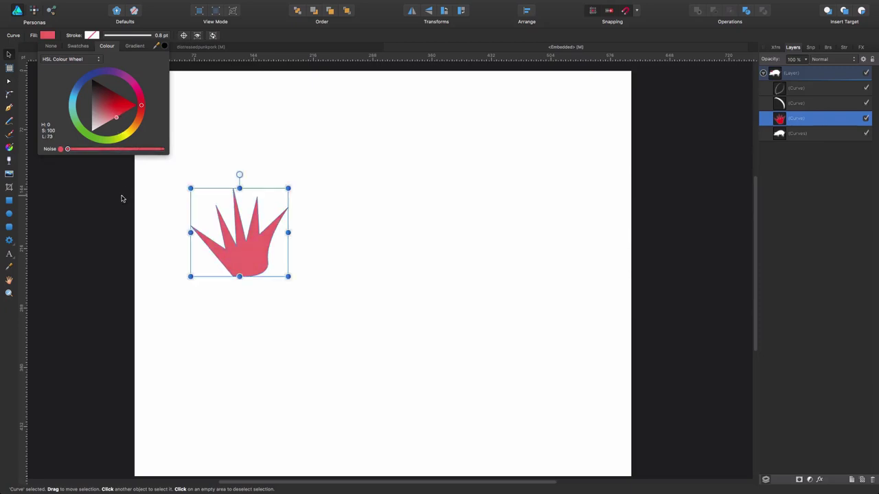
click(291, 137)
click(278, 127)
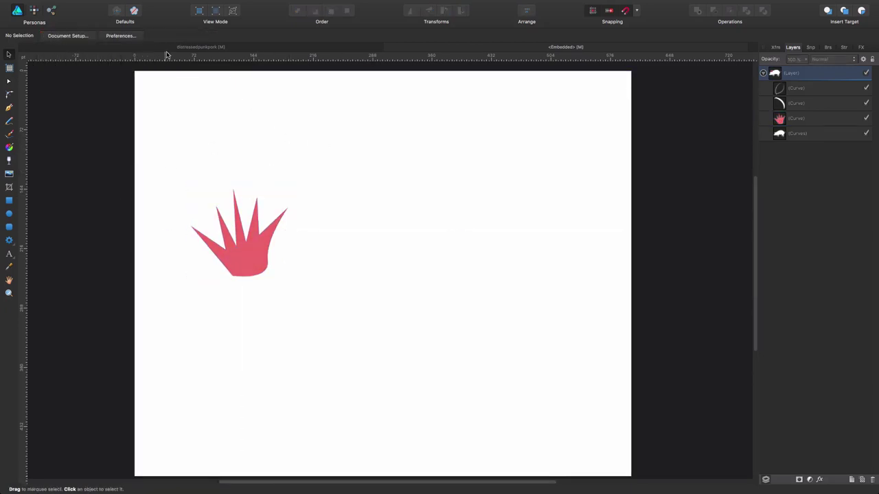
click(182, 48)
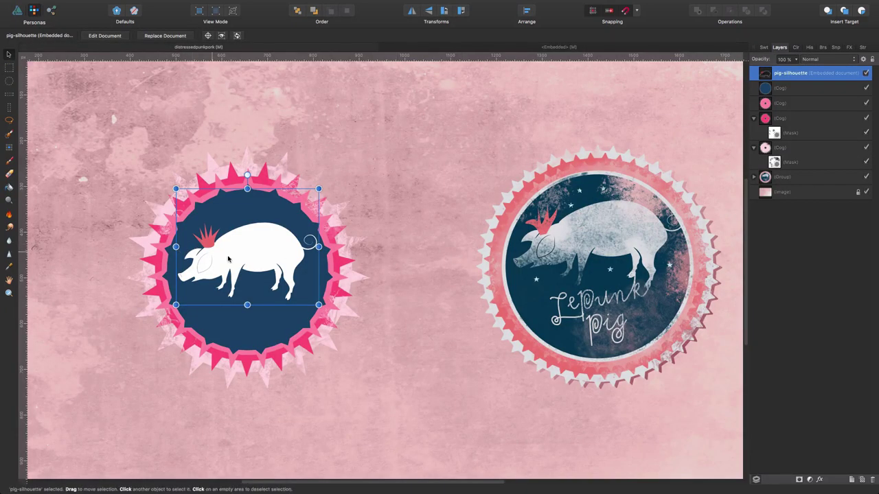
scroll(251, 302, left, 3)
scroll(251, 302, down, 2)
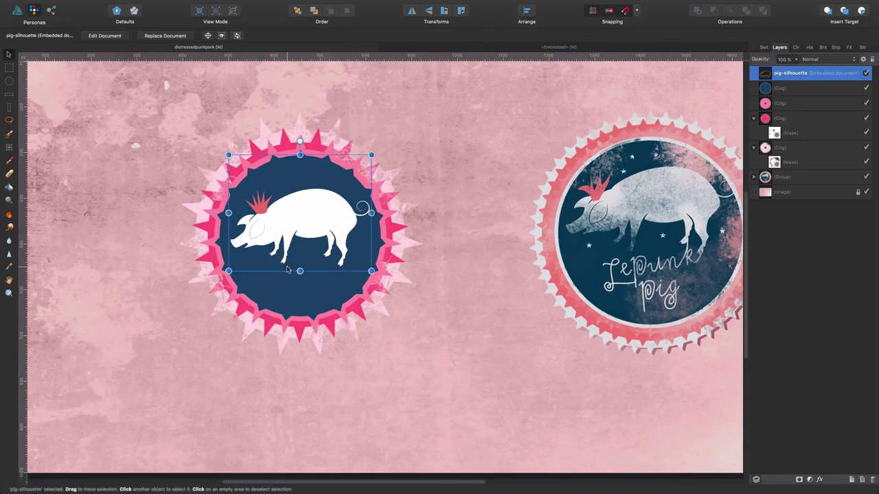
Snap the pig to the cog's vertical centre, then undo a trial Erase Brush stroke
drag(326, 213, 314, 210)
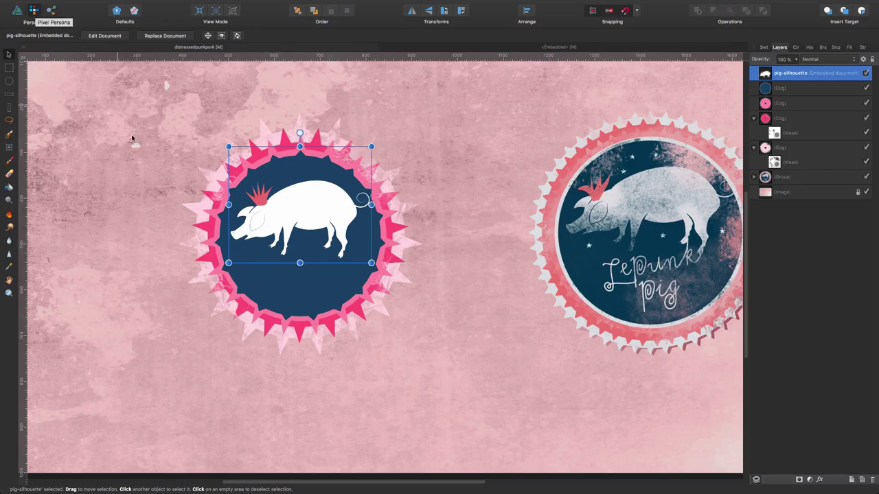
click(9, 187)
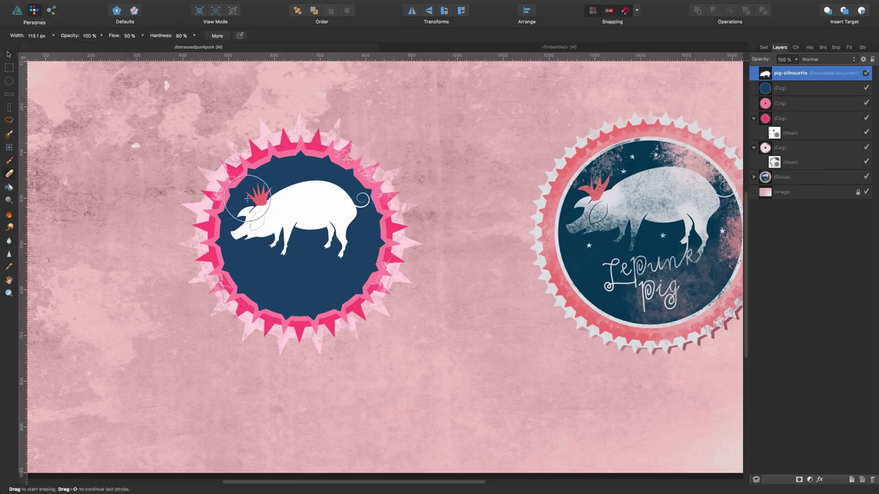
mouse_move(254, 200)
mouse_down()
mouse_move(314, 196)
mouse_move(281, 199)
mouse_up()
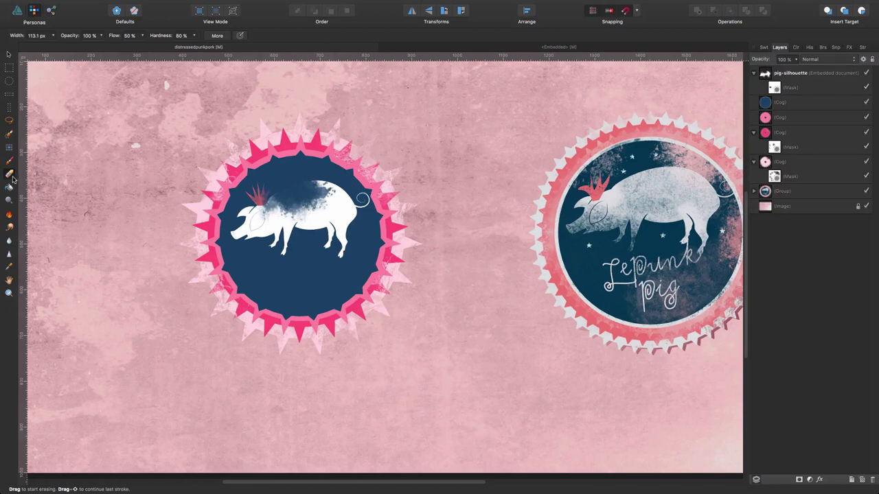
key(super+z)
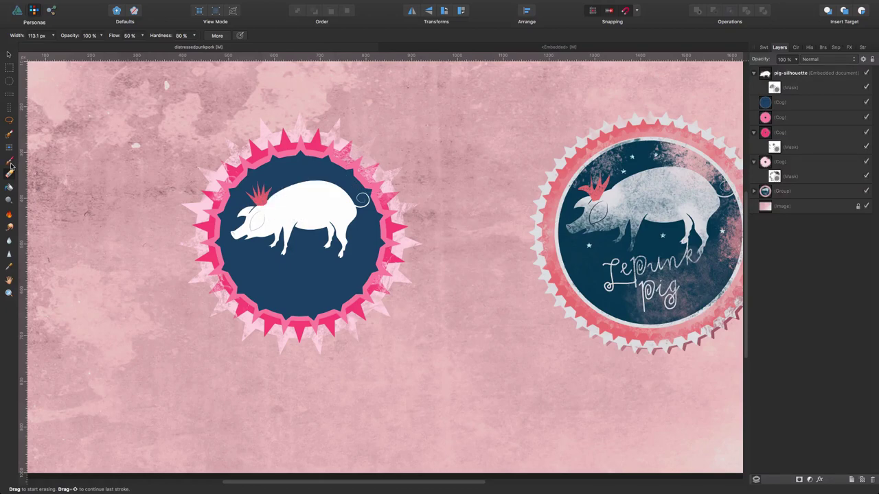
Paint a distressed grey-blue texture over the pig's body with the Paint Brush at 100% opacity
click(9, 163)
mouse_move(247, 223)
mouse_down()
mouse_move(306, 224)
mouse_move(310, 216)
mouse_move(335, 224)
mouse_move(257, 253)
mouse_move(297, 255)
mouse_move(274, 249)
mouse_move(353, 241)
mouse_move(371, 216)
mouse_up()
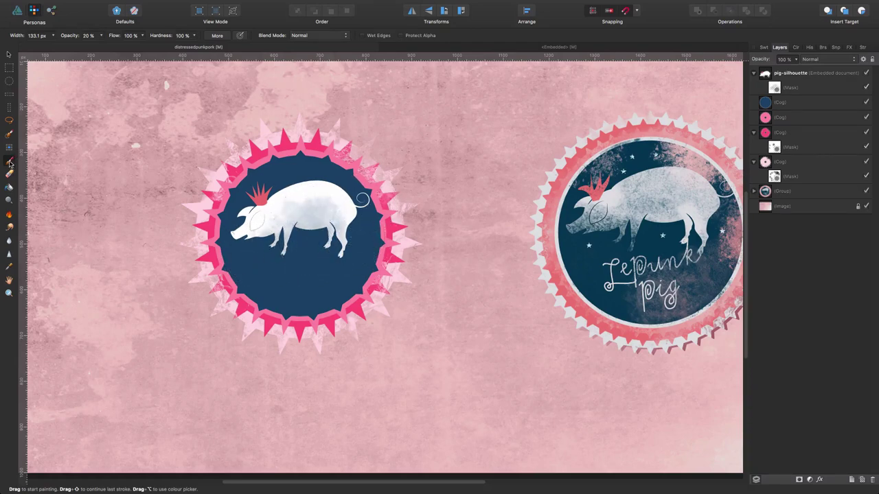
mouse_move(274, 177)
mouse_down()
mouse_move(313, 225)
mouse_move(304, 236)
mouse_move(283, 245)
mouse_move(224, 229)
mouse_move(282, 242)
mouse_move(243, 175)
mouse_move(276, 249)
mouse_move(337, 227)
mouse_up()
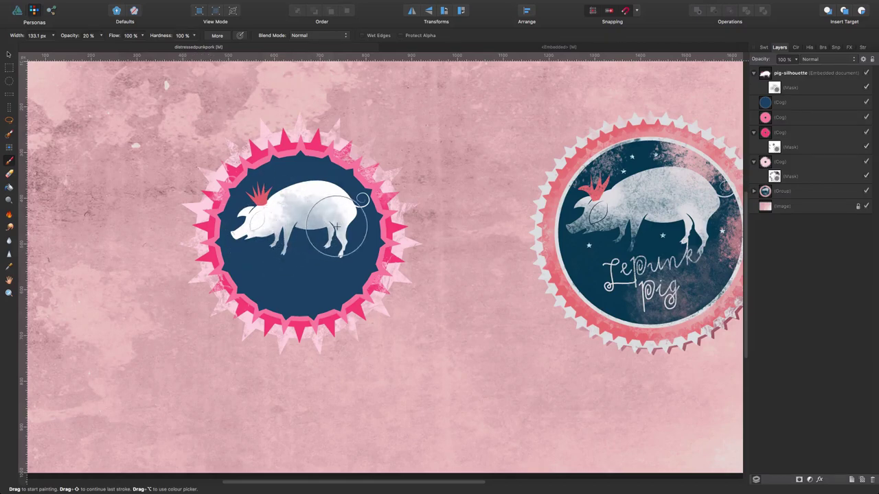
click(102, 36)
drag(100, 48, 161, 47)
mouse_move(325, 262)
mouse_down()
mouse_move(312, 230)
mouse_move(290, 235)
mouse_move(282, 247)
mouse_move(258, 246)
mouse_move(243, 233)
mouse_move(226, 241)
mouse_move(283, 182)
mouse_move(324, 180)
mouse_move(399, 206)
mouse_move(366, 210)
mouse_move(352, 226)
mouse_move(353, 280)
mouse_move(264, 271)
mouse_move(275, 255)
mouse_move(285, 259)
mouse_move(257, 227)
mouse_up()
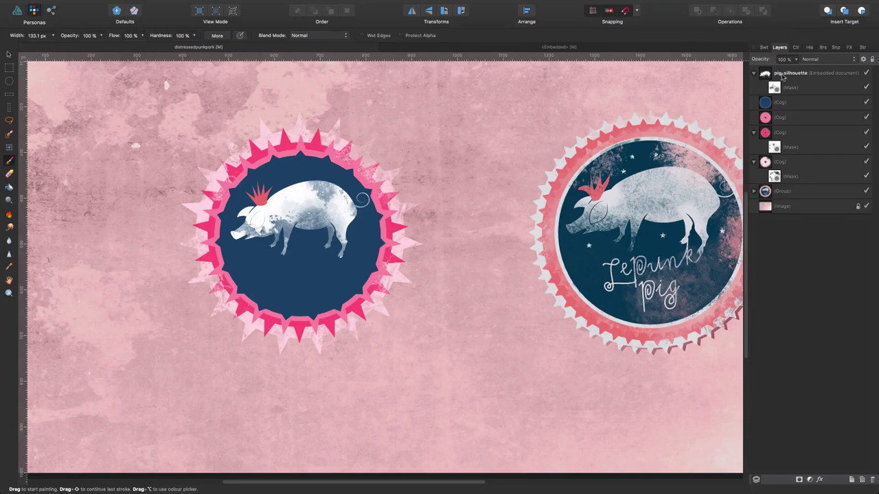
mouse_move(323, 220)
mouse_down()
mouse_move(329, 158)
mouse_move(352, 133)
mouse_move(373, 145)
mouse_move(324, 215)
mouse_move(342, 228)
mouse_move(332, 260)
mouse_move(452, 212)
mouse_move(353, 217)
mouse_up()
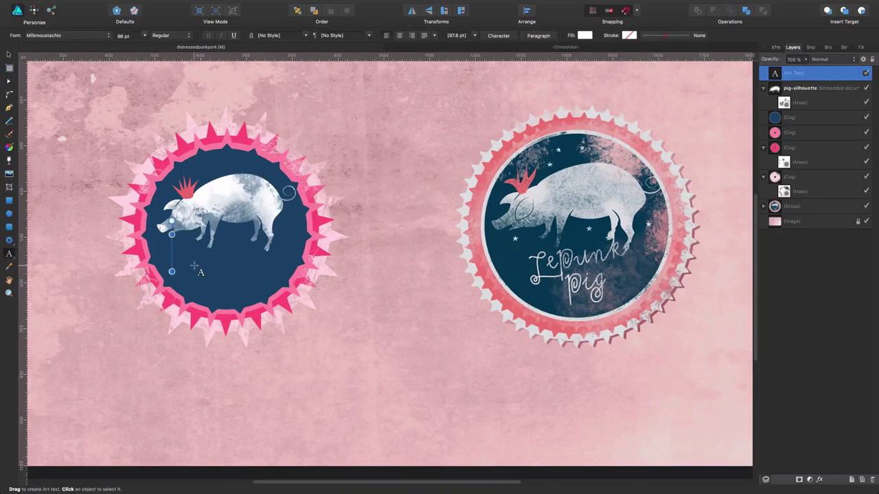
Type 'Lepork' as Artistic Text and position it nearly level beneath the pig
text(Le)
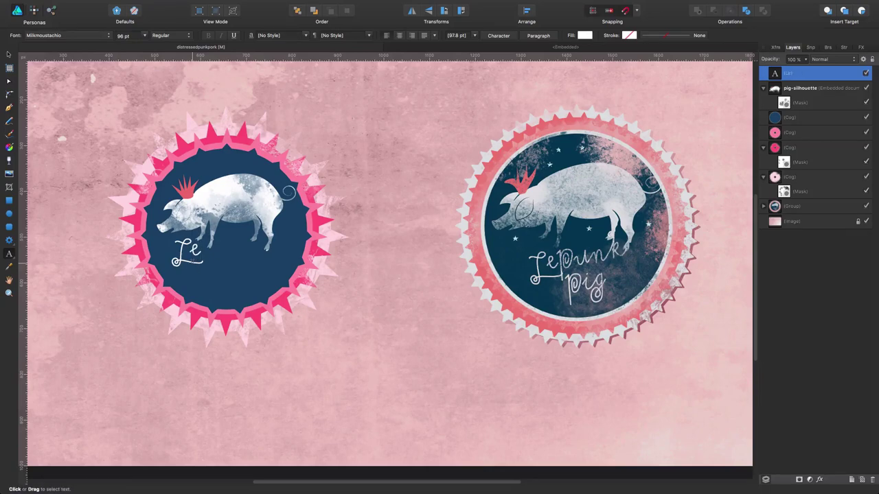
text(pork)
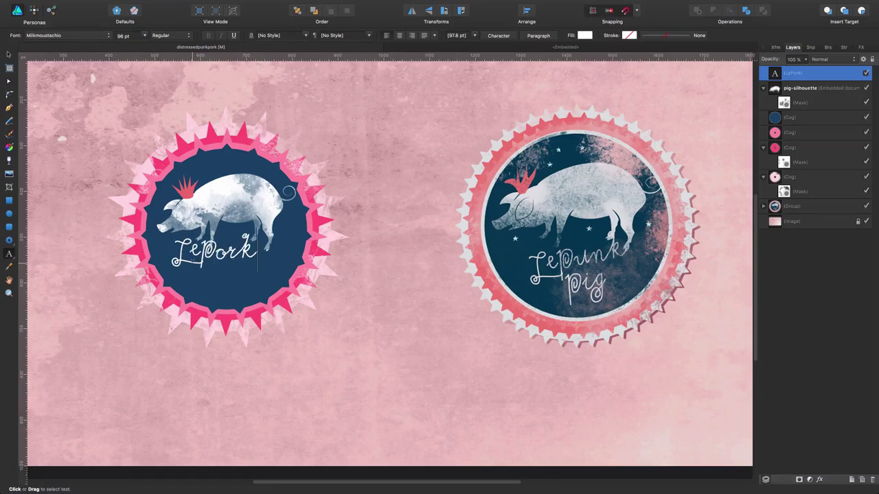
key(Escape)
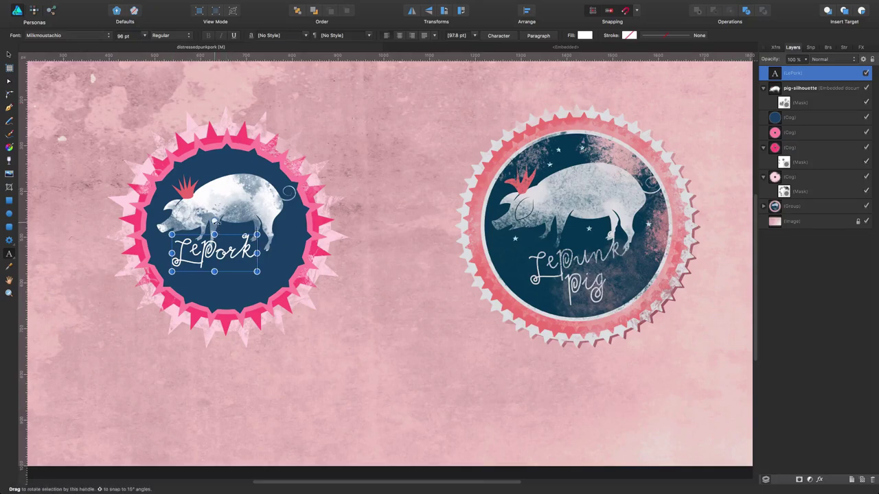
drag(215, 221, 206, 221)
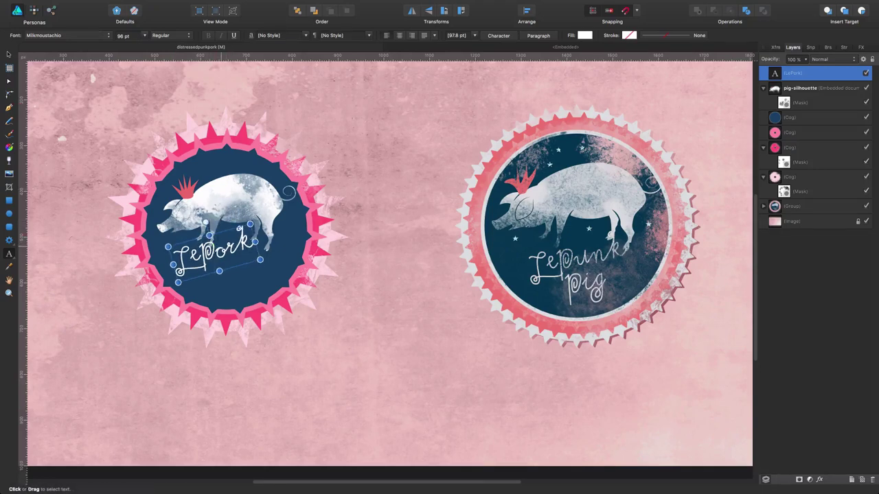
text(v)
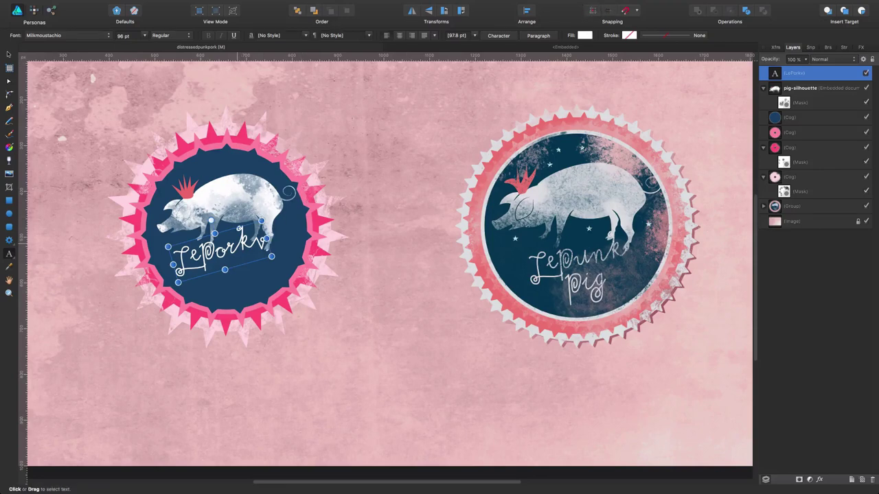
click(9, 54)
drag(232, 251, 232, 256)
drag(211, 225, 223, 220)
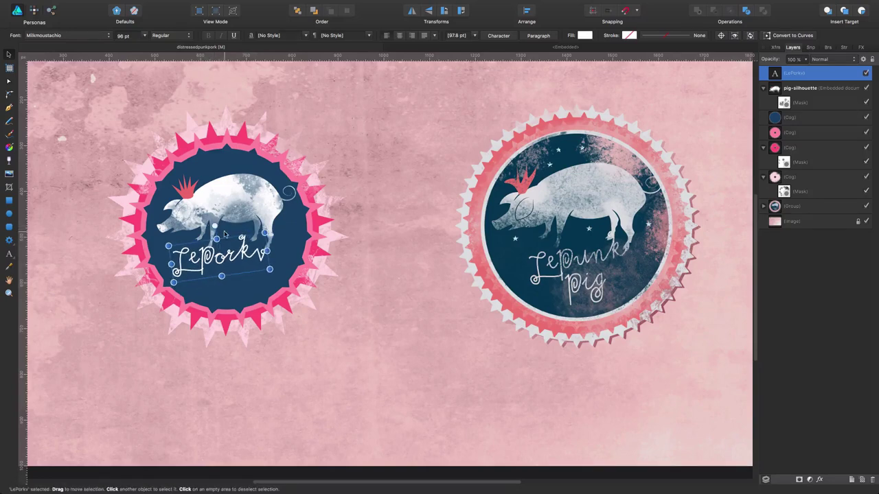
In Pixel Persona, erase patches of the LePork lettering to give it a worn look
click(33, 12)
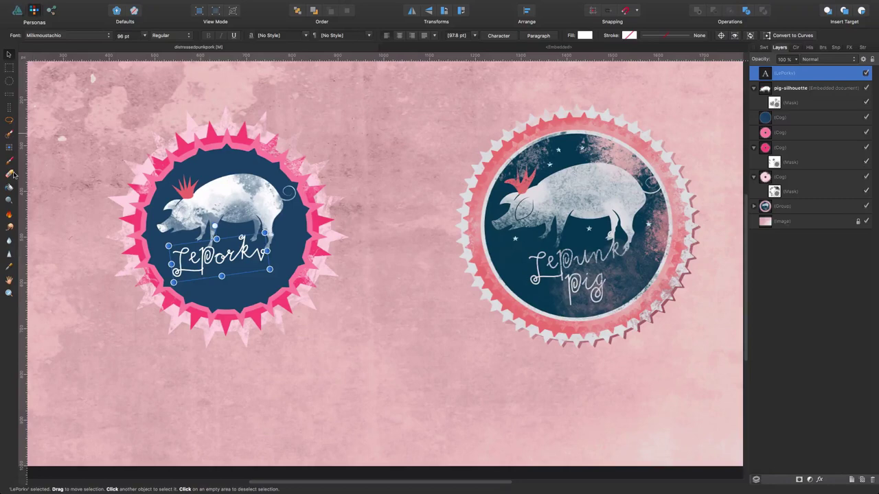
click(11, 175)
mouse_move(236, 274)
mouse_down()
mouse_move(181, 272)
mouse_move(258, 270)
mouse_move(265, 252)
mouse_move(241, 231)
mouse_move(247, 256)
mouse_move(269, 261)
mouse_move(242, 258)
mouse_up()
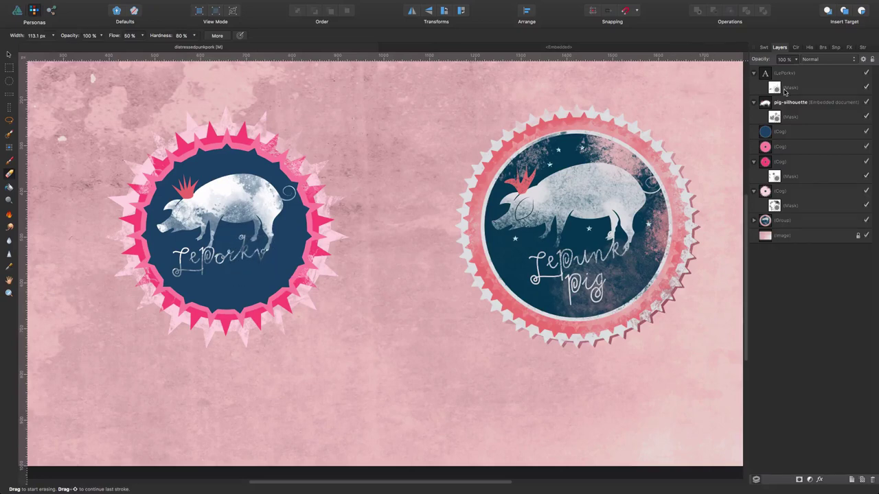
mouse_move(173, 245)
mouse_down()
mouse_move(239, 262)
mouse_move(239, 250)
mouse_move(291, 250)
mouse_up()
key(z)
drag(576, 226, 827, 360)
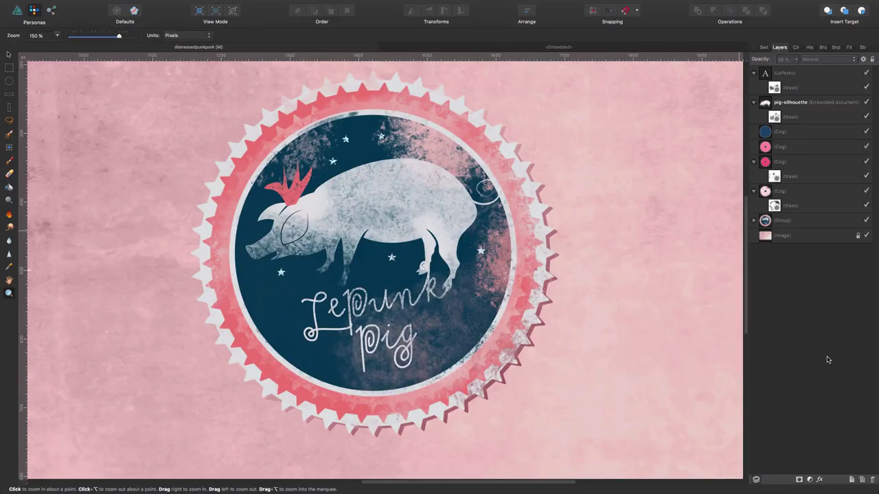